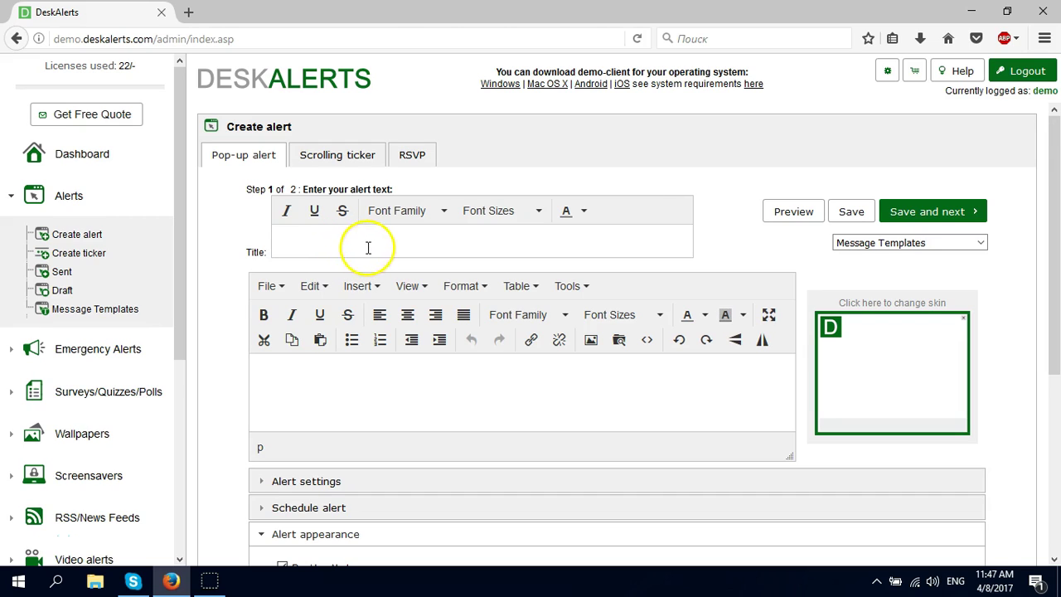
Step: Enter the pop-up title 'Testing for a video' and the body text 'Test for a video'
click(369, 245)
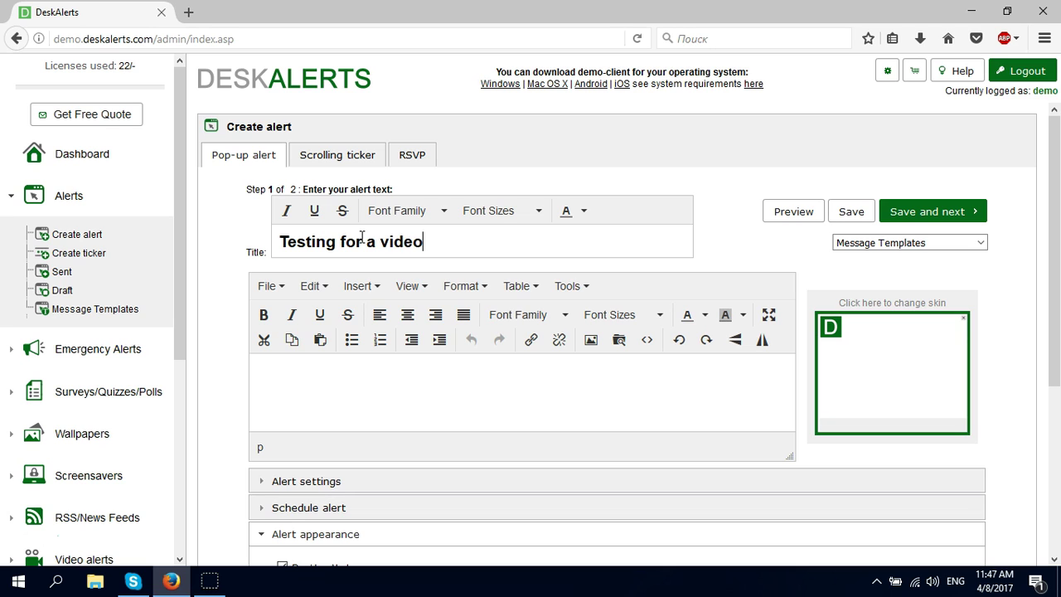
click(462, 390)
scroll(589, 291, down, 2)
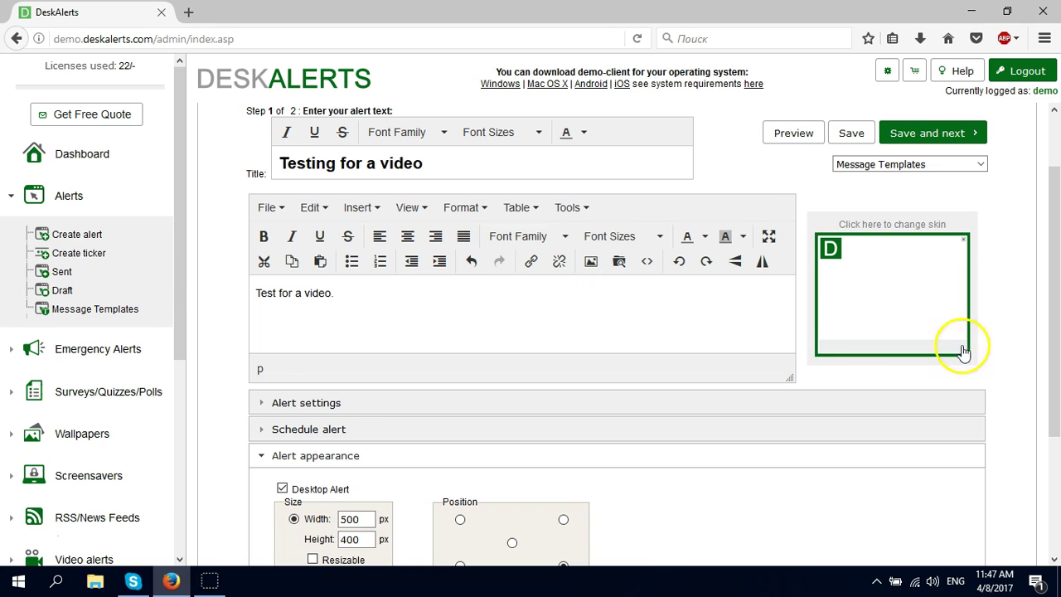
Step: Turn on Acknowledgement in the alert settings
scroll(538, 306, down, 4)
click(262, 240)
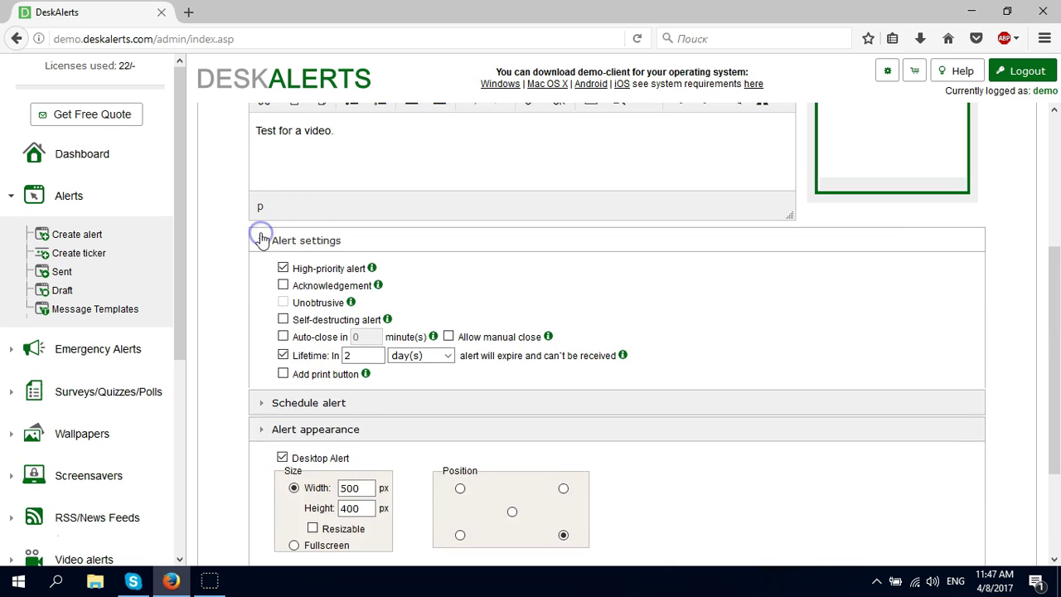
click(282, 290)
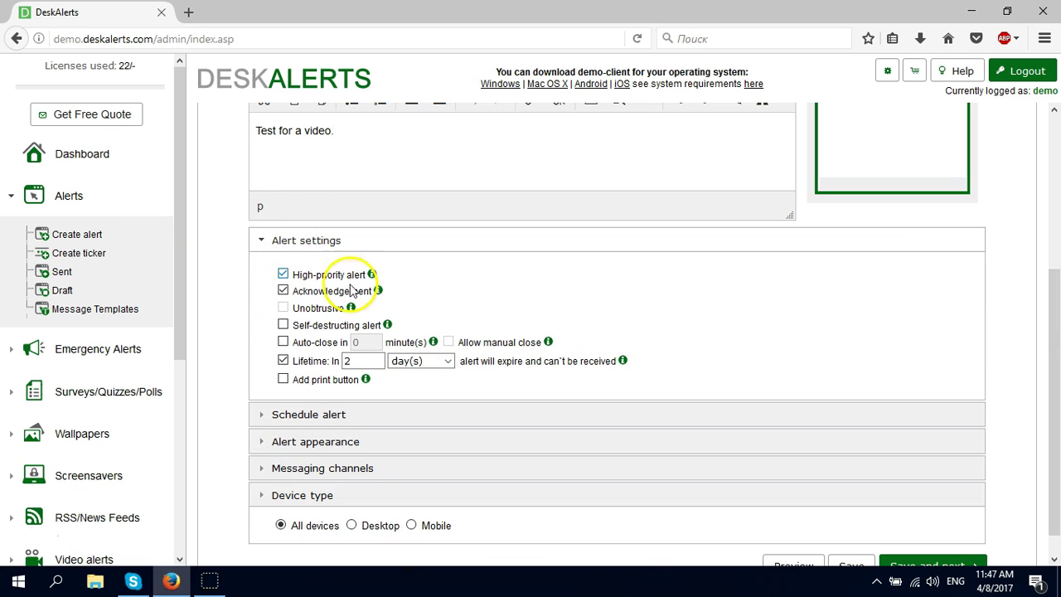
Step: Review the schedule, 500 × 400 px appearance and messaging channel options without changing them
click(259, 415)
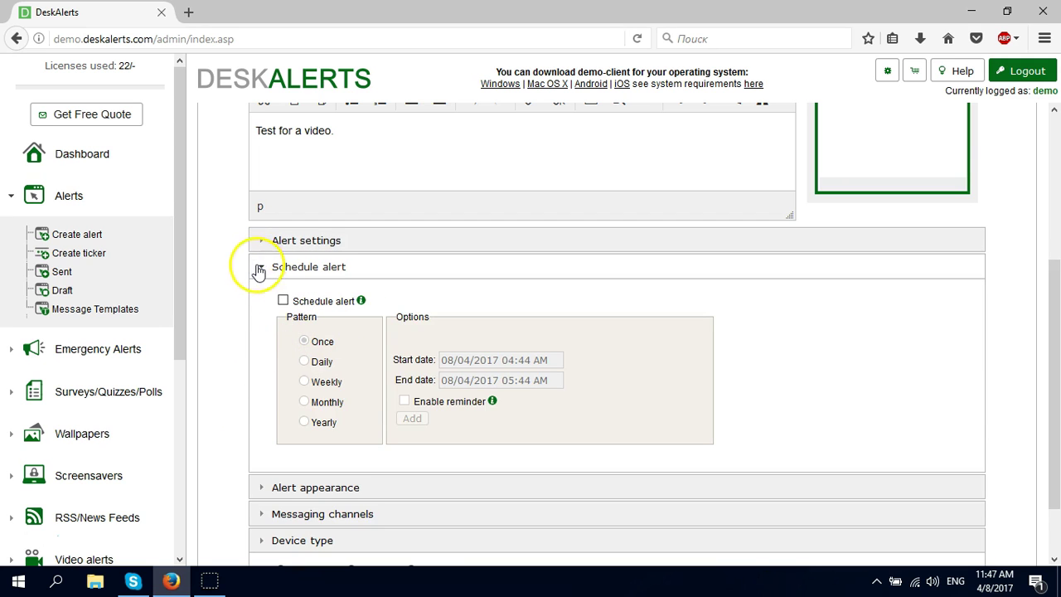
click(261, 267)
click(262, 415)
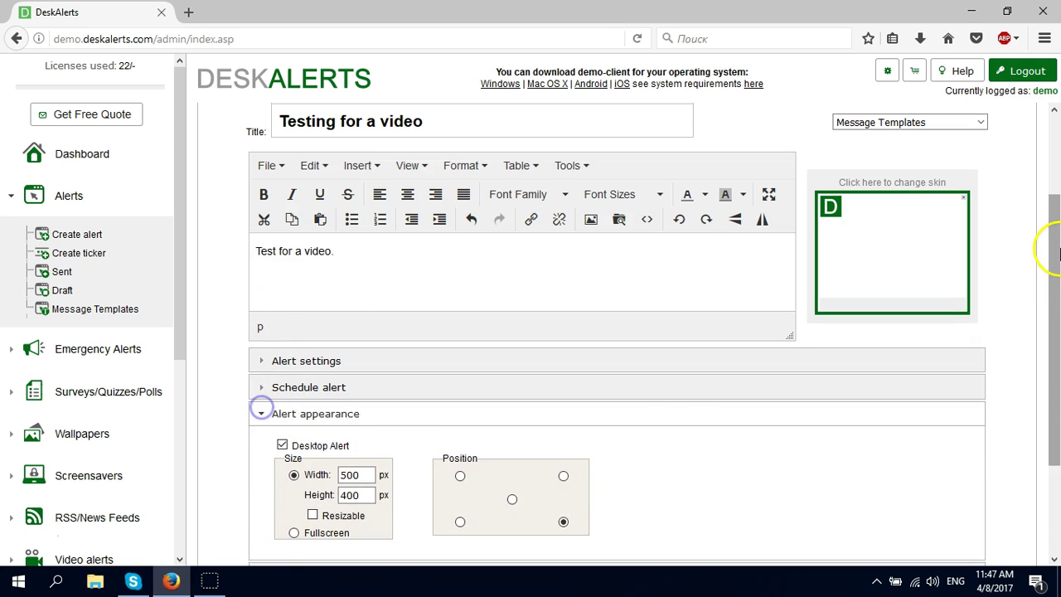
scroll(1052, 249, down, 2)
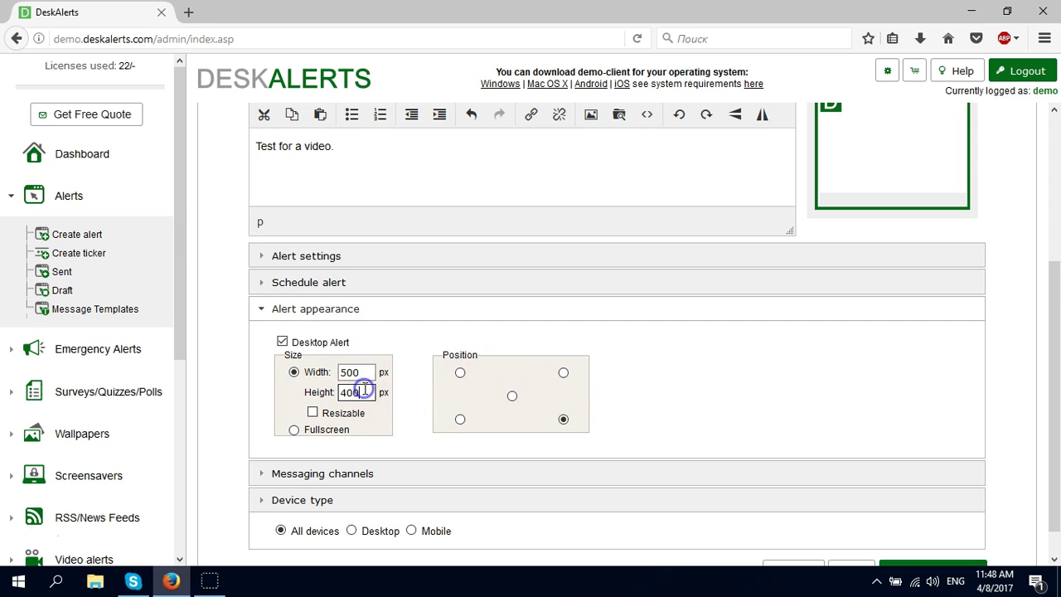
click(398, 395)
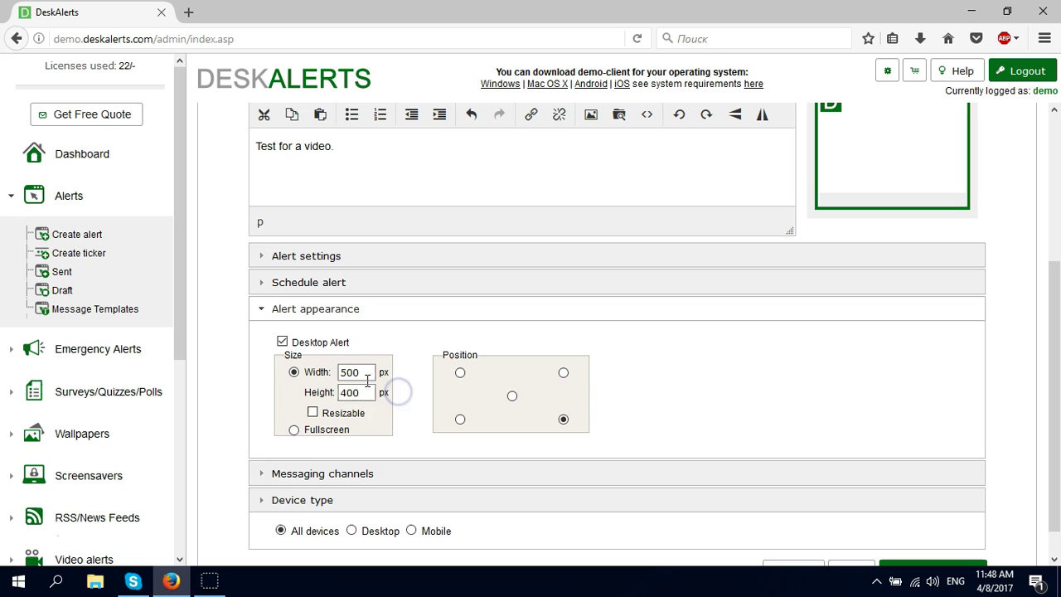
click(270, 472)
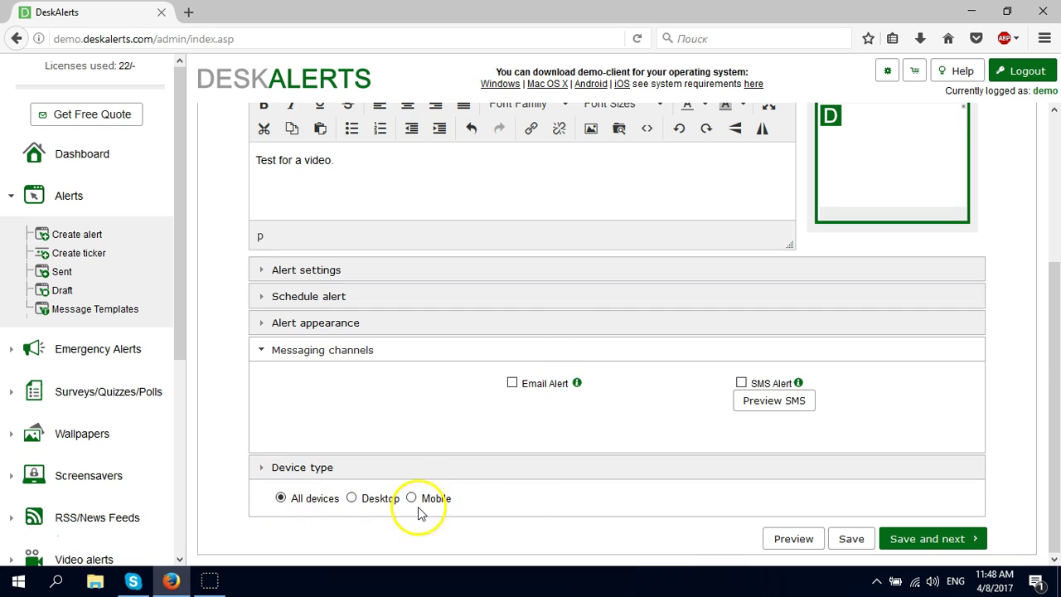
drag(1046, 391, 1057, 250)
click(930, 373)
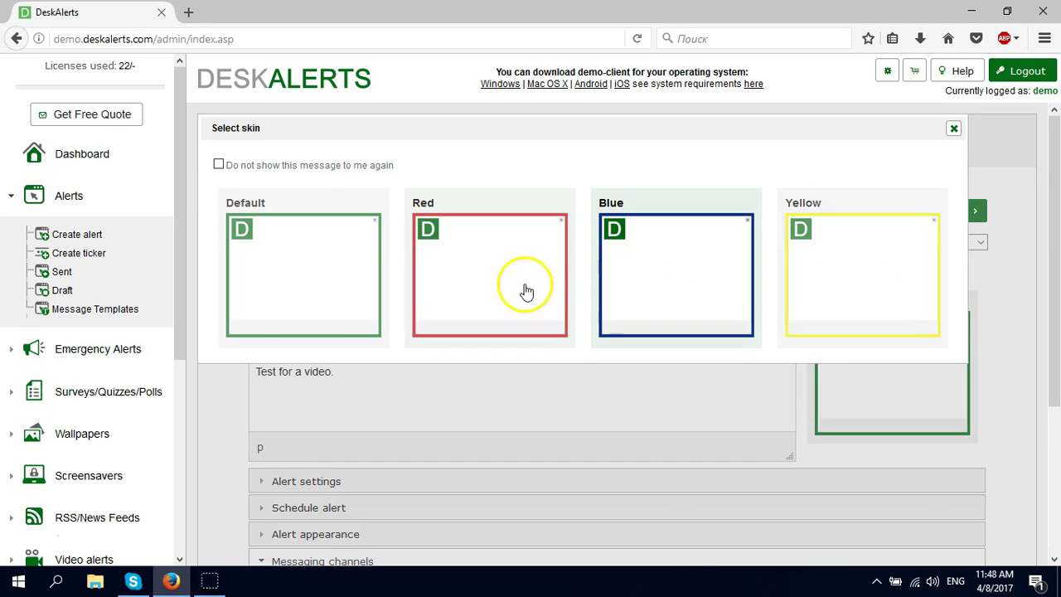
Step: Apply the Red skin to the pop-up alert
click(514, 282)
drag(1044, 287, 1052, 308)
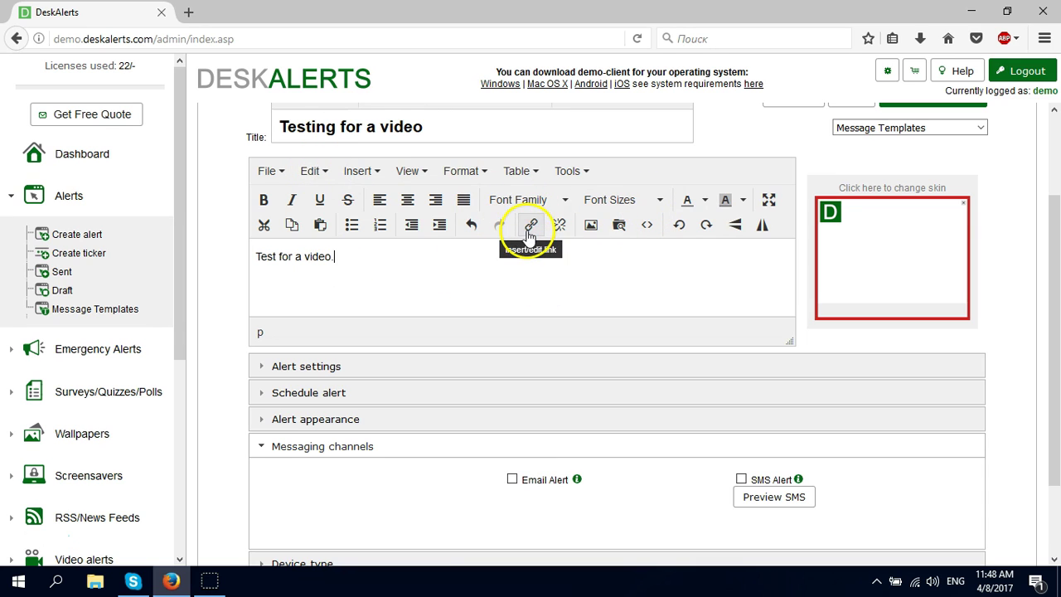
scroll(1054, 390, down, 2)
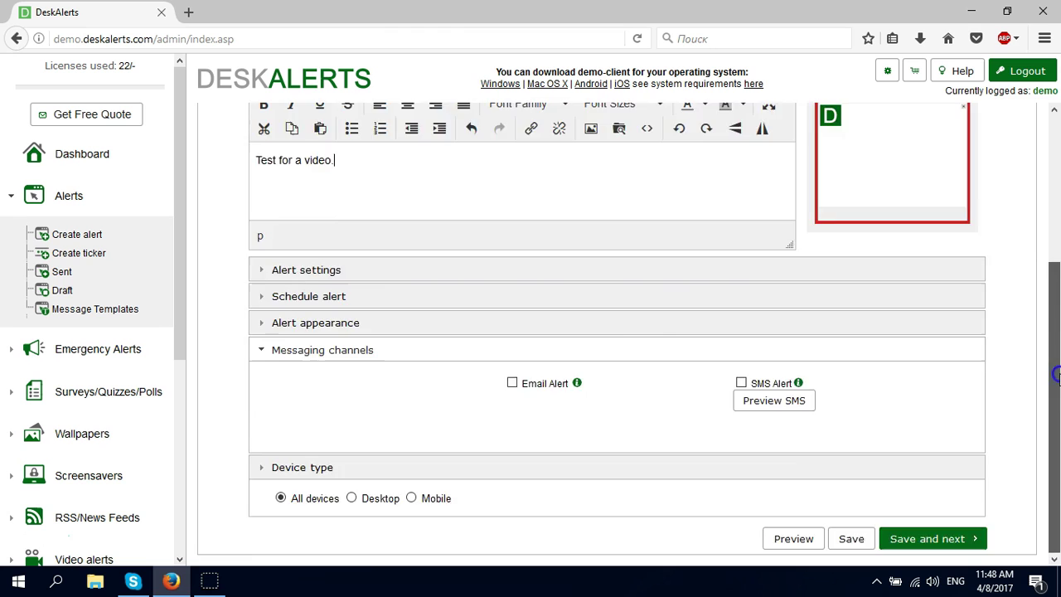
drag(1056, 375, 1053, 199)
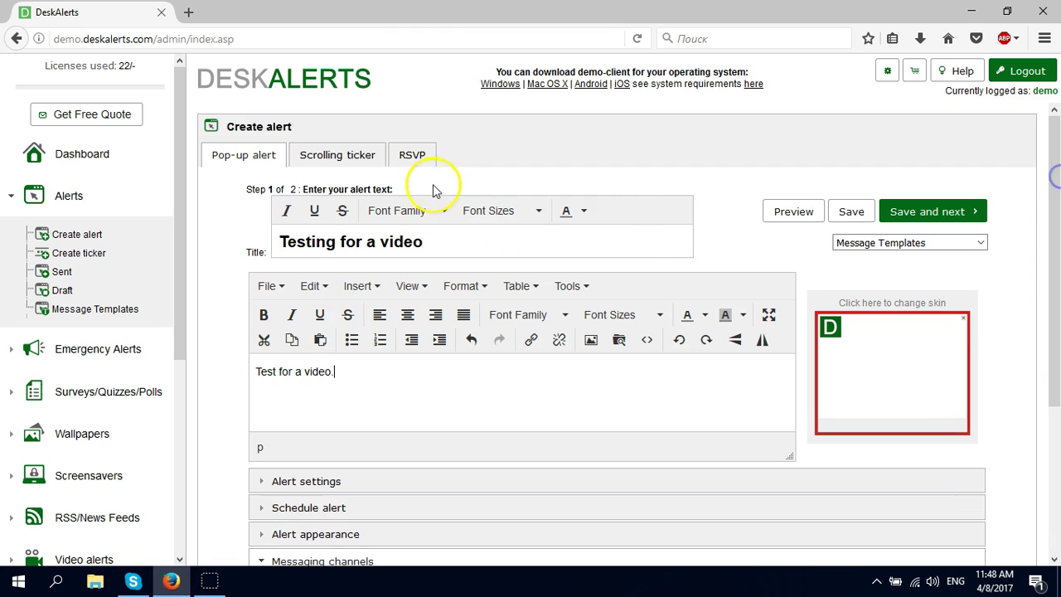
Step: Save the alert and set Alert Type to Select recipients
click(917, 214)
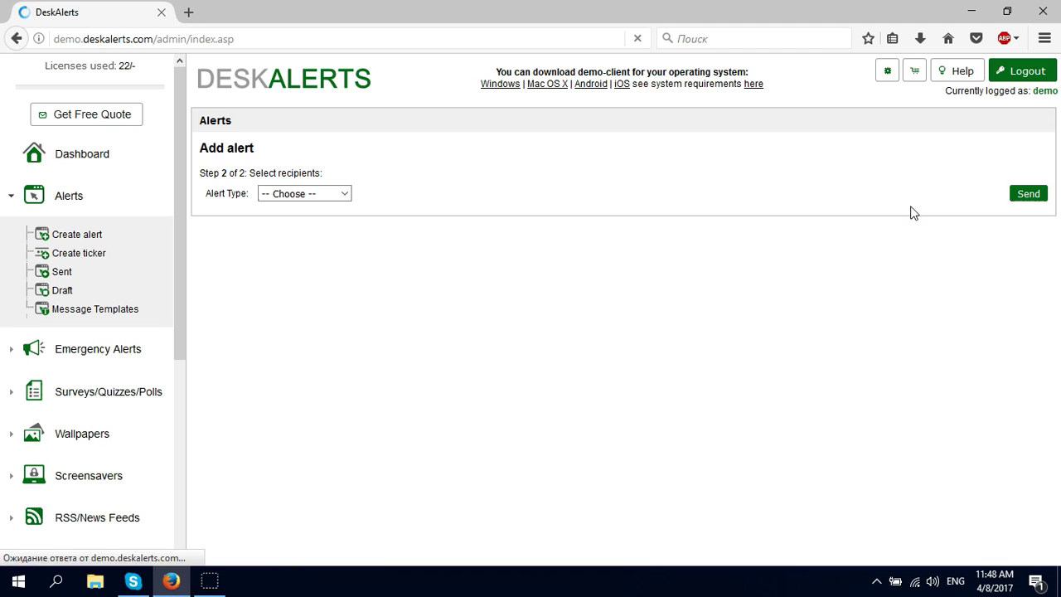
click(343, 199)
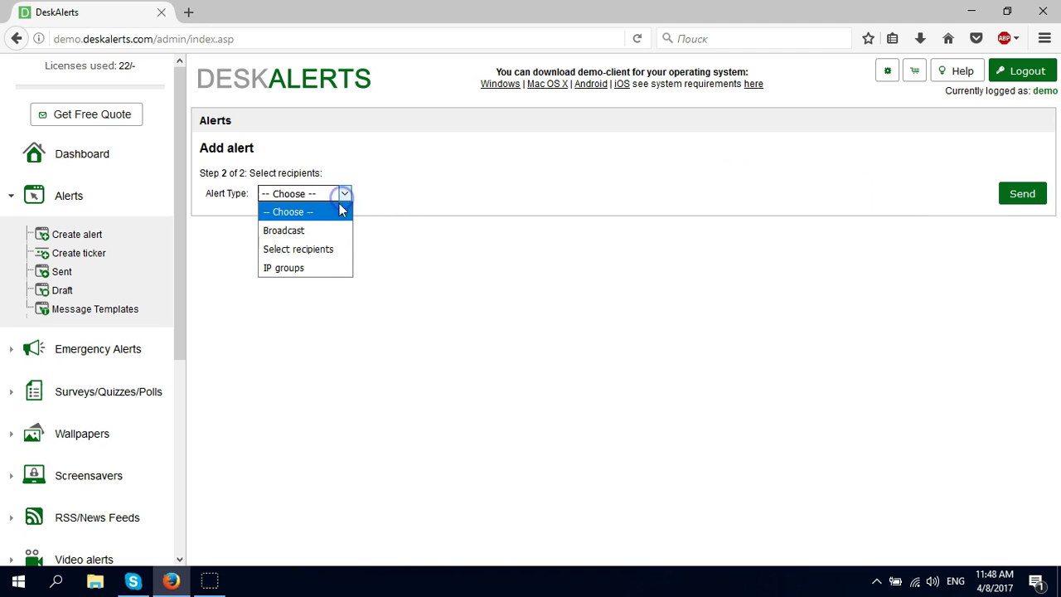
click(318, 246)
Step: Find the user by name search, tick them as recipient, and send the alert
click(449, 260)
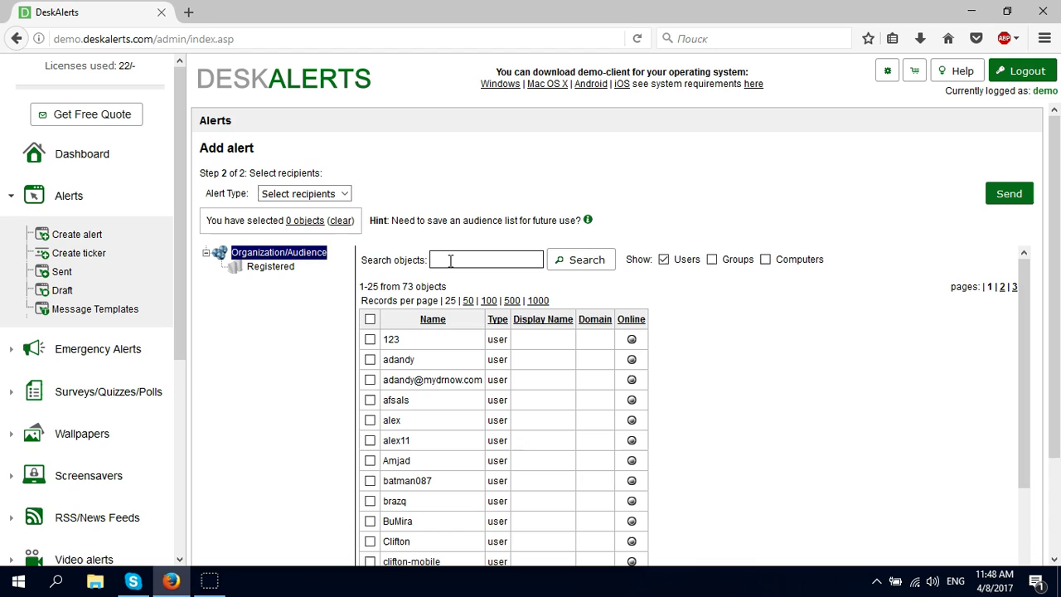
text(Le)
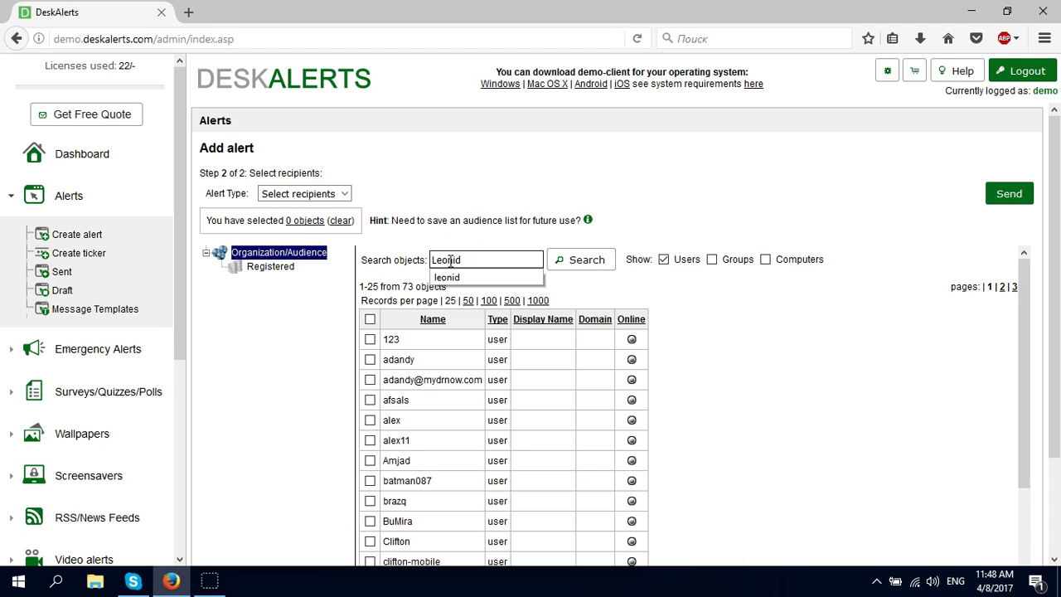
text(onid)
click(452, 277)
click(585, 263)
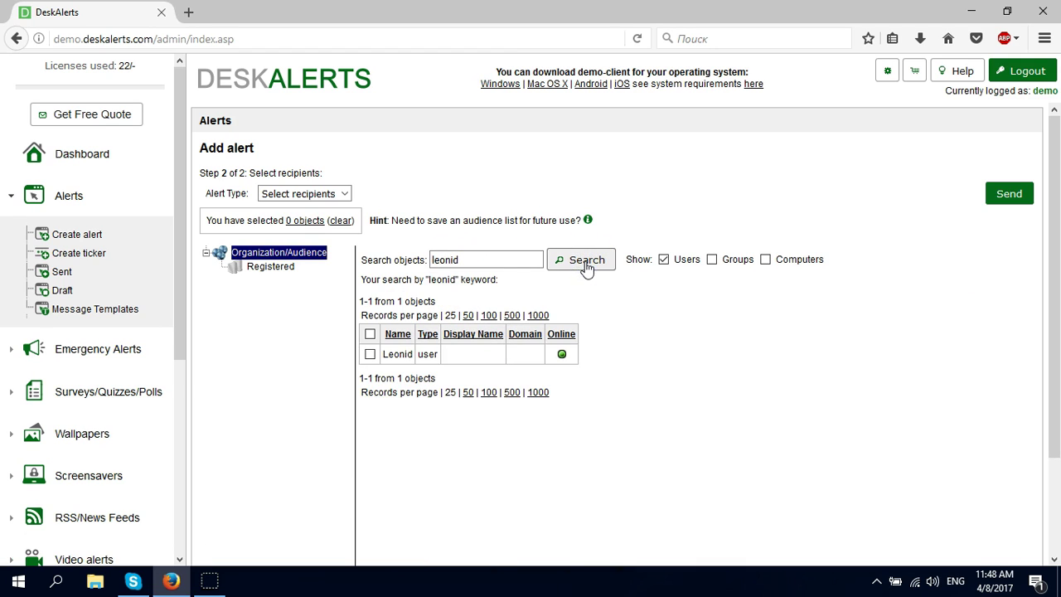
click(369, 356)
click(989, 214)
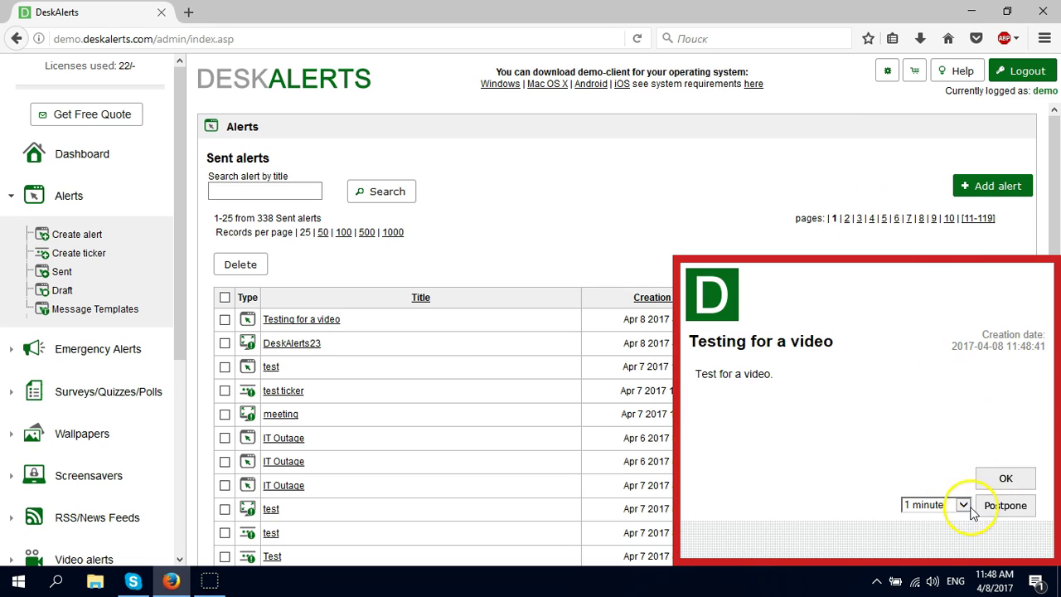
Step: Move the received red pop-up to the screen centre and acknowledge it with OK
drag(970, 284, 753, 218)
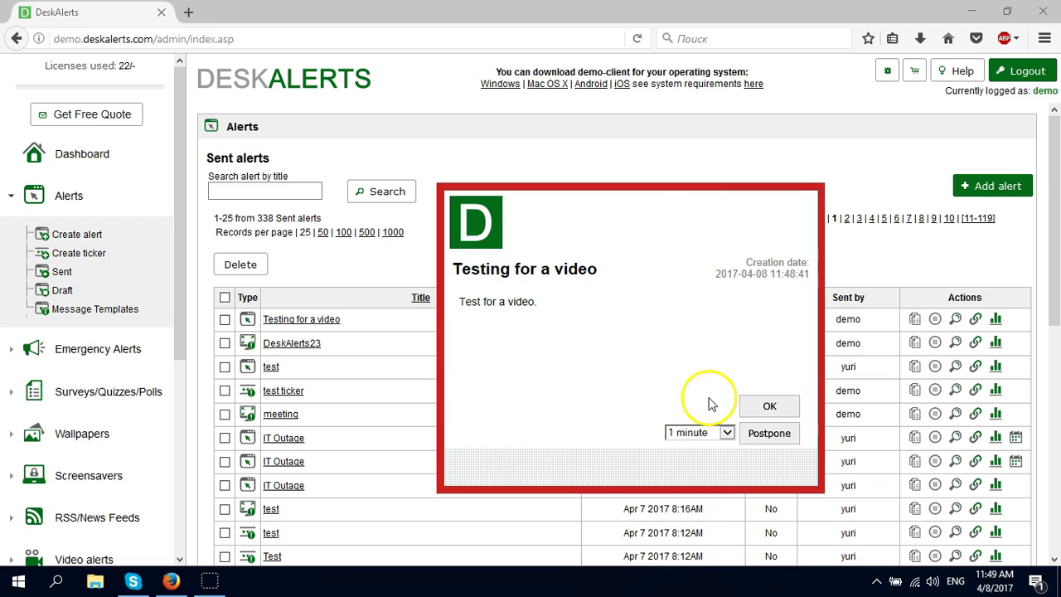
click(770, 407)
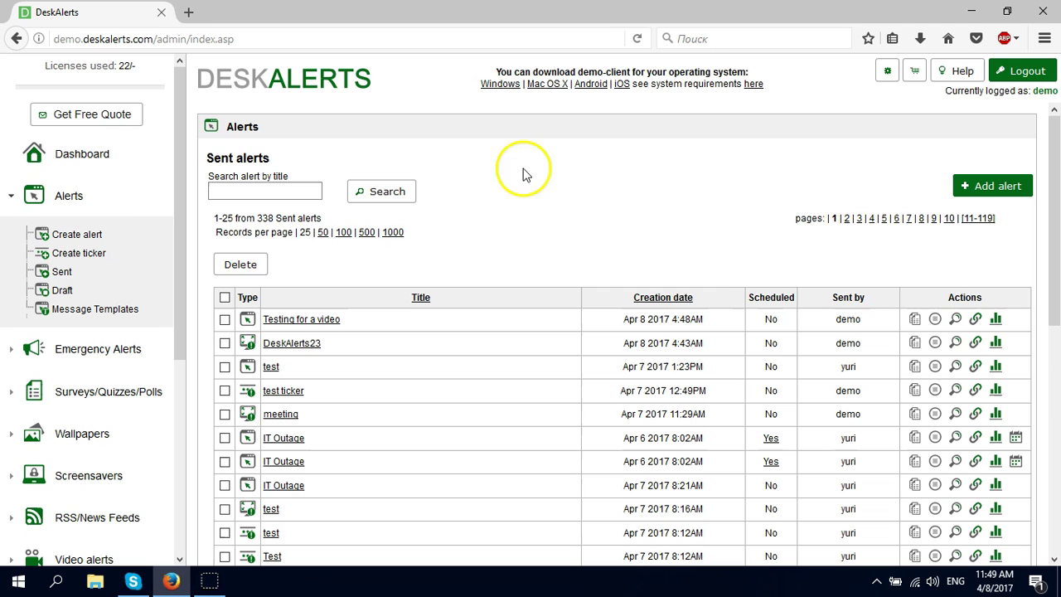
Step: Start a scrolling ticker alert and enter the title 'Ticker for a video'
click(97, 260)
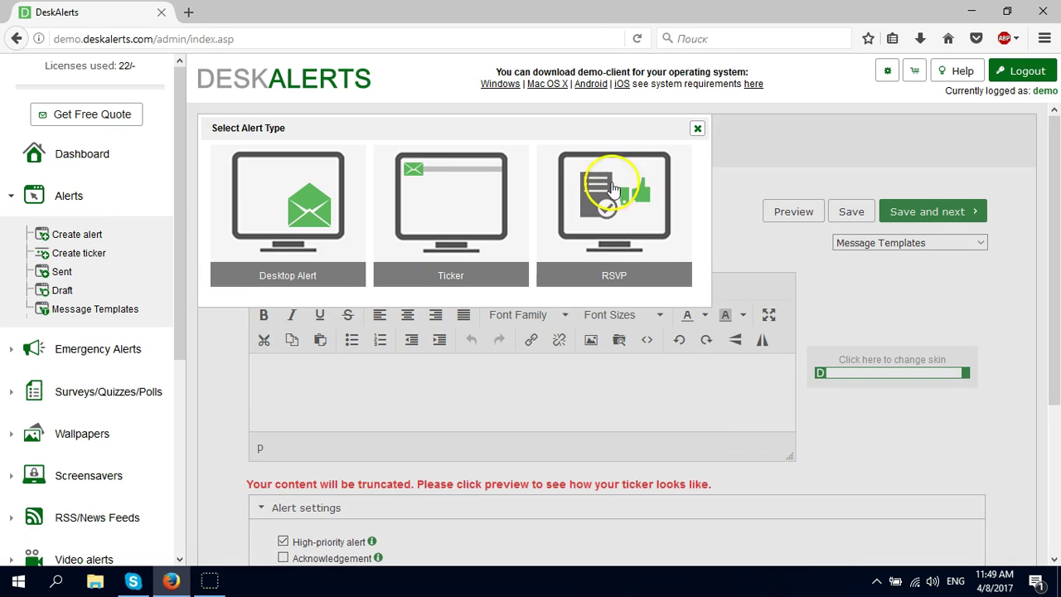
click(695, 127)
click(377, 239)
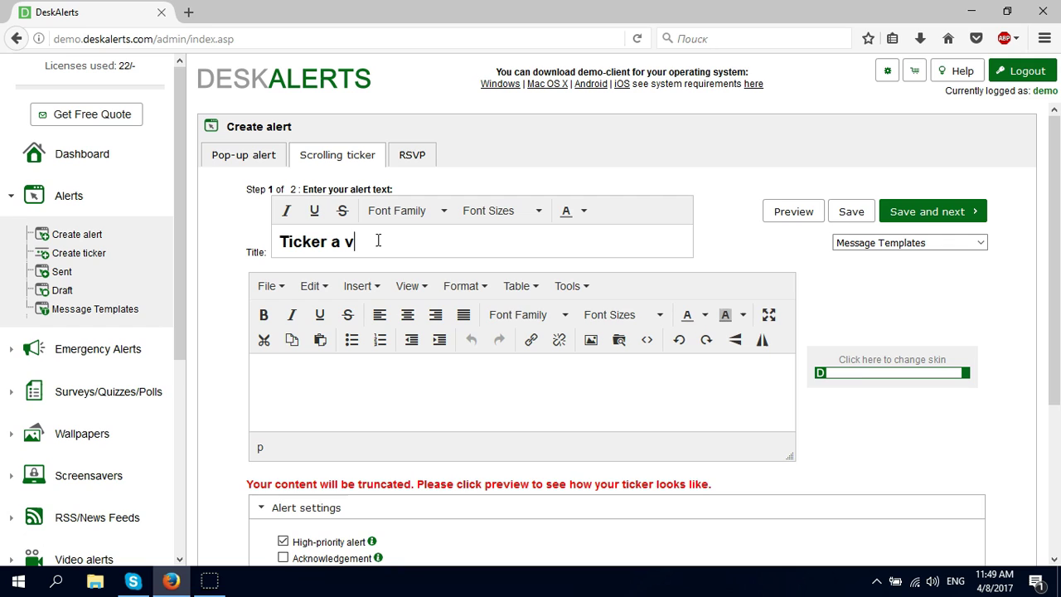
Step: Type 'Ticker for a video' as the ticker's message body
click(349, 378)
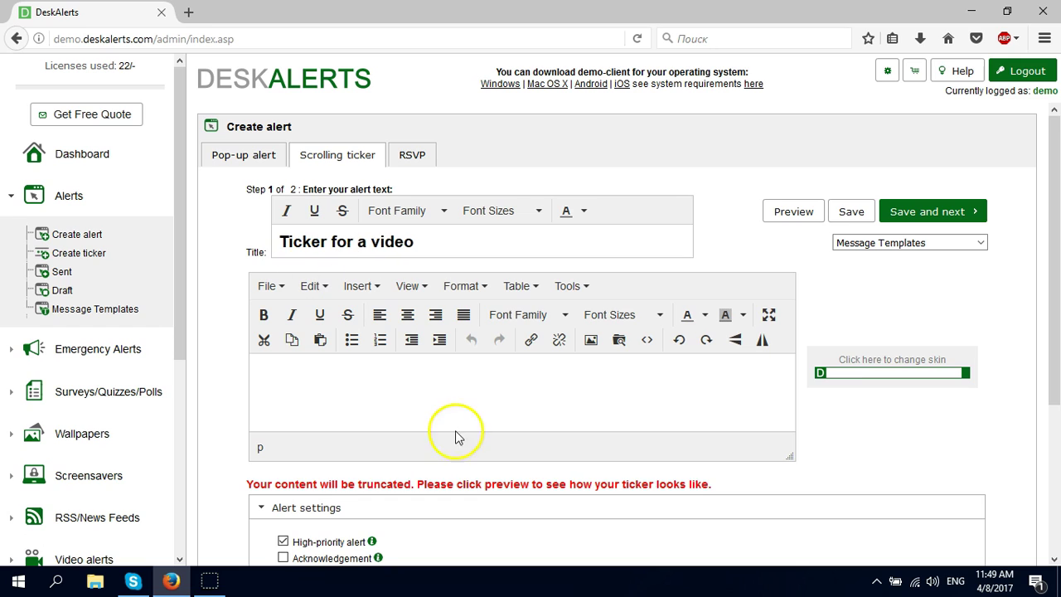
click(446, 400)
text(Ticker for a vid)
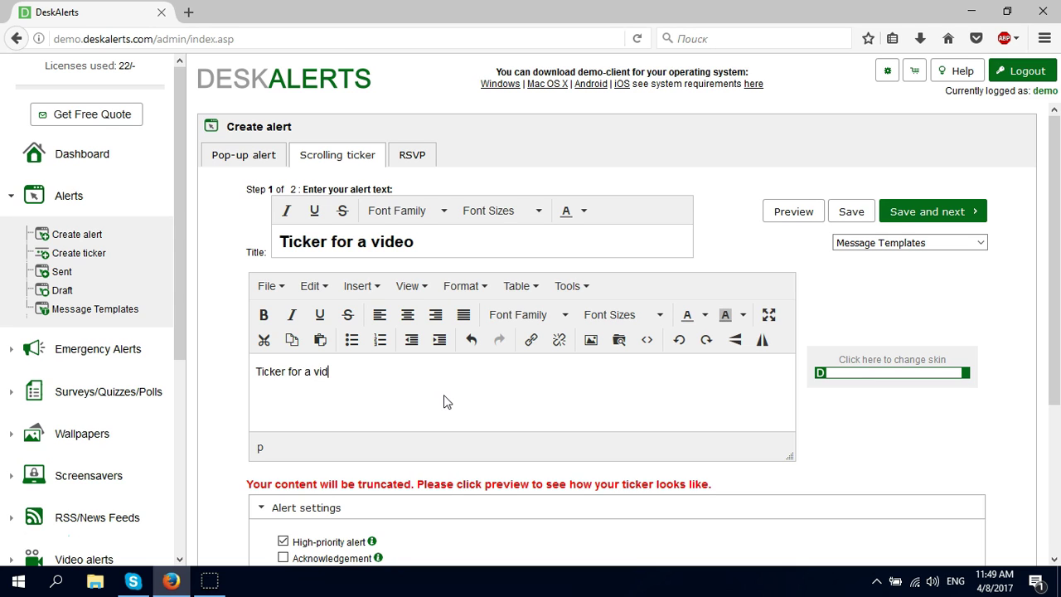
text(eo)
drag(1049, 209, 1056, 285)
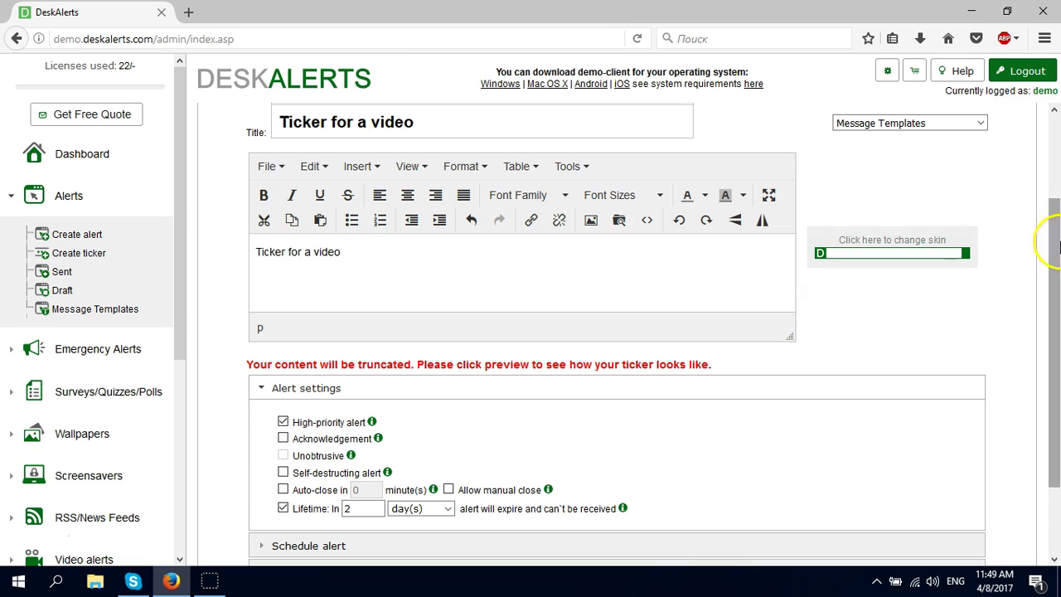
Step: Require recipients to acknowledge the ticker
drag(1057, 237, 1058, 296)
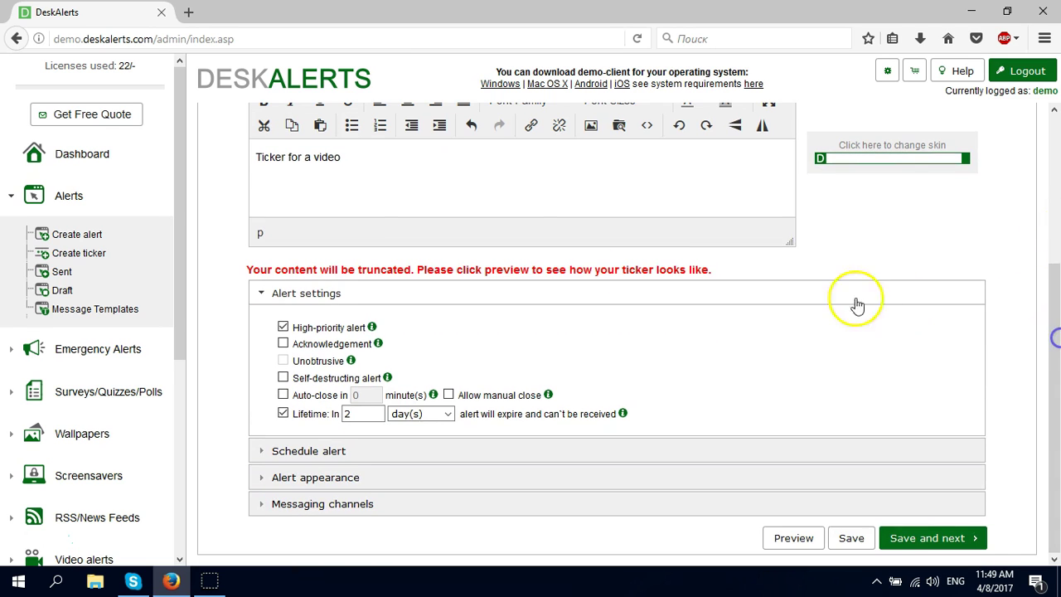
click(427, 268)
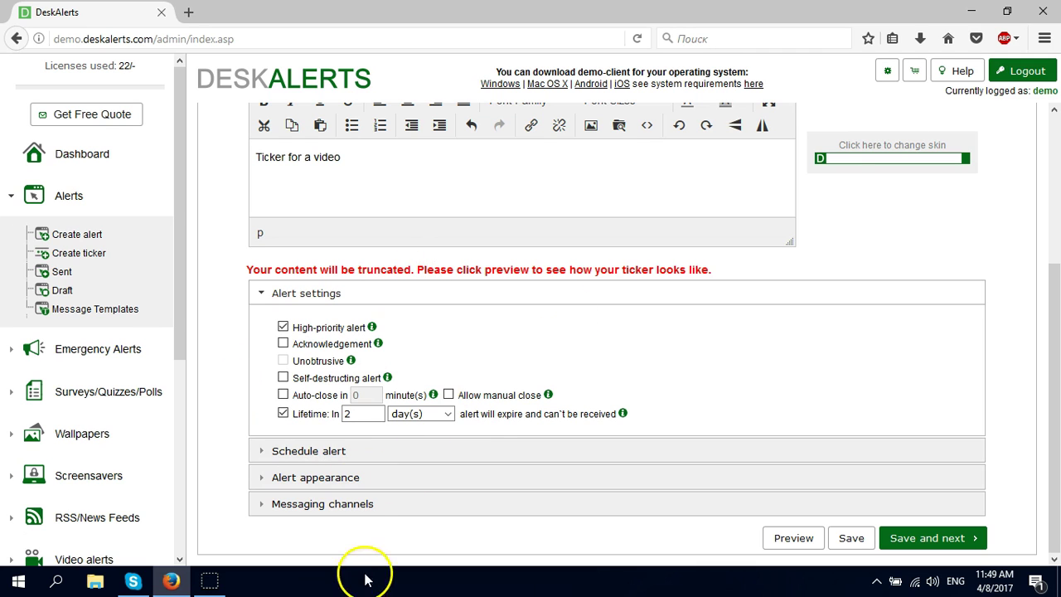
click(283, 343)
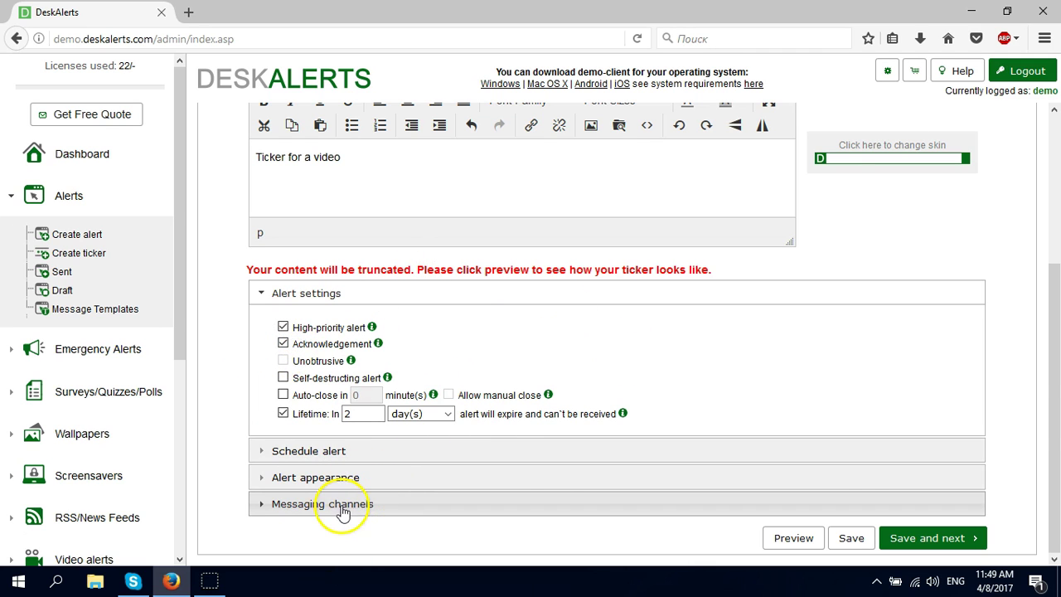
Step: Set the ticker to 500 × 400 px at the Bottom position and save it
mouse_move(1059, 429)
mouse_down()
mouse_move(1057, 273)
mouse_move(1057, 431)
mouse_up()
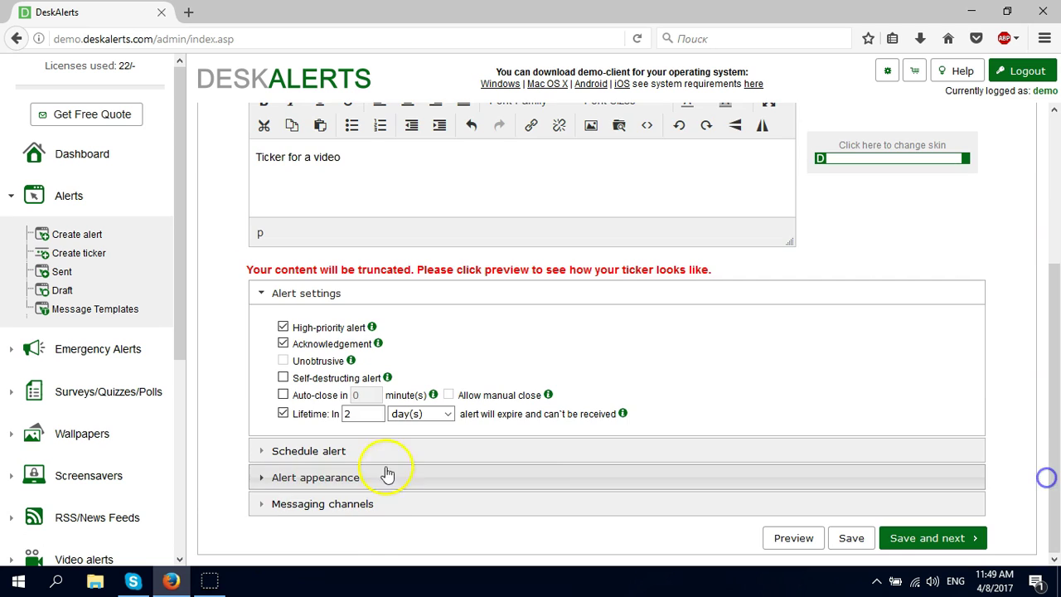
click(290, 512)
click(356, 386)
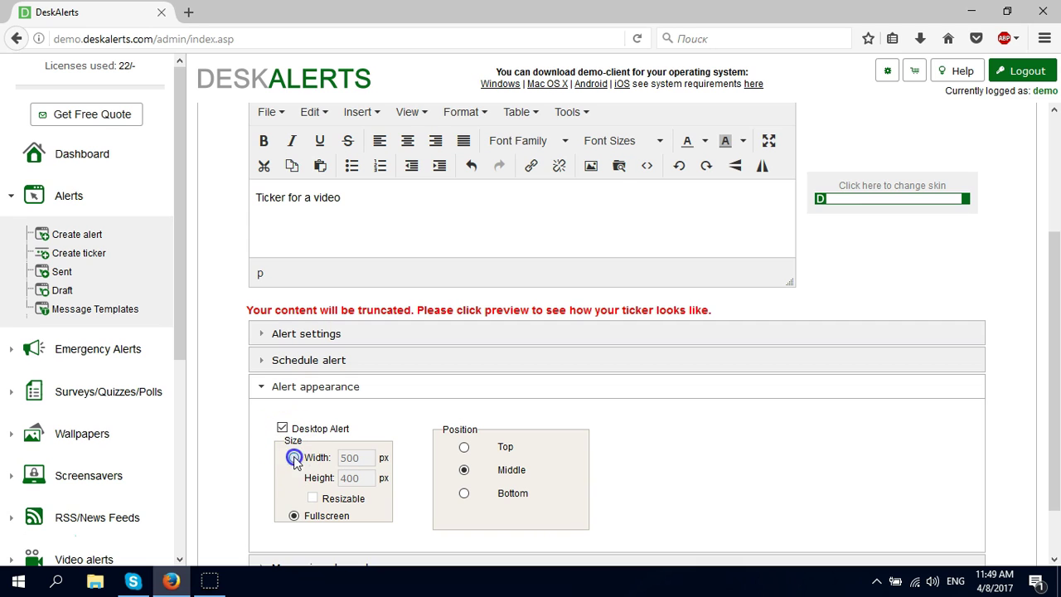
scroll(1053, 279, down, 1)
click(464, 429)
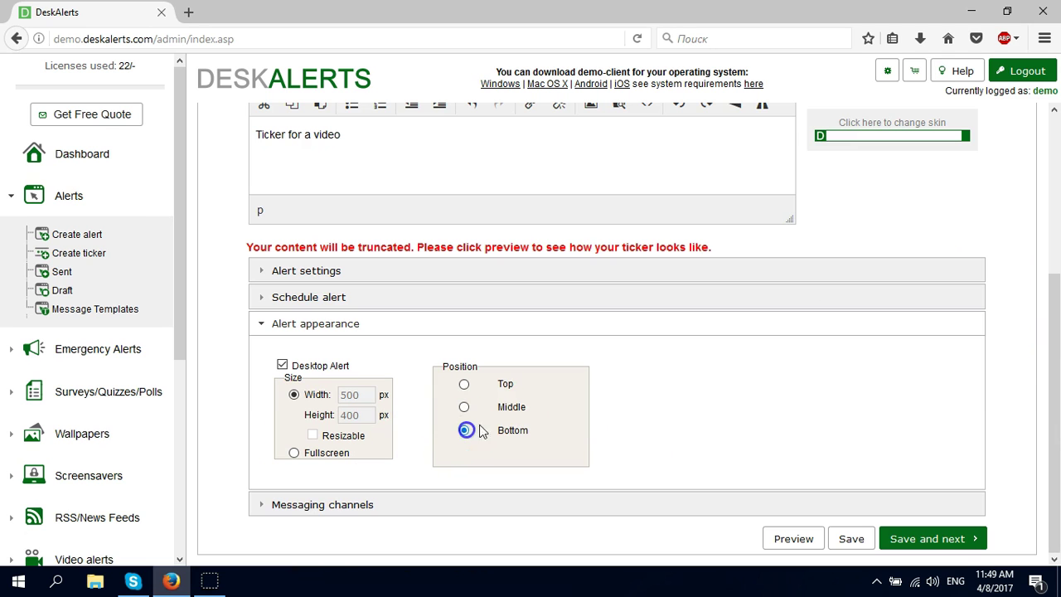
drag(1058, 360, 1058, 201)
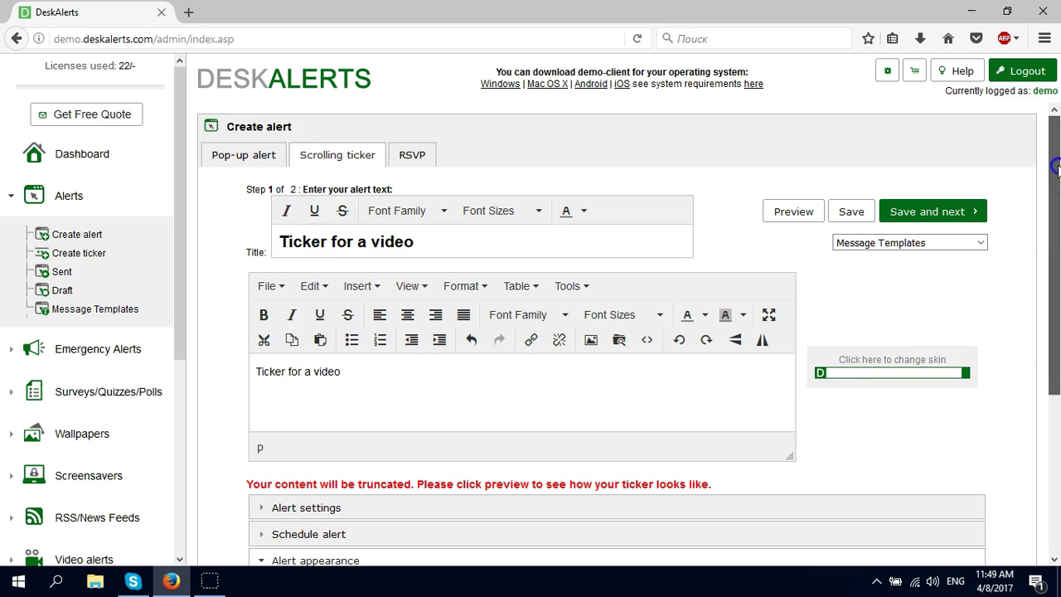
click(898, 217)
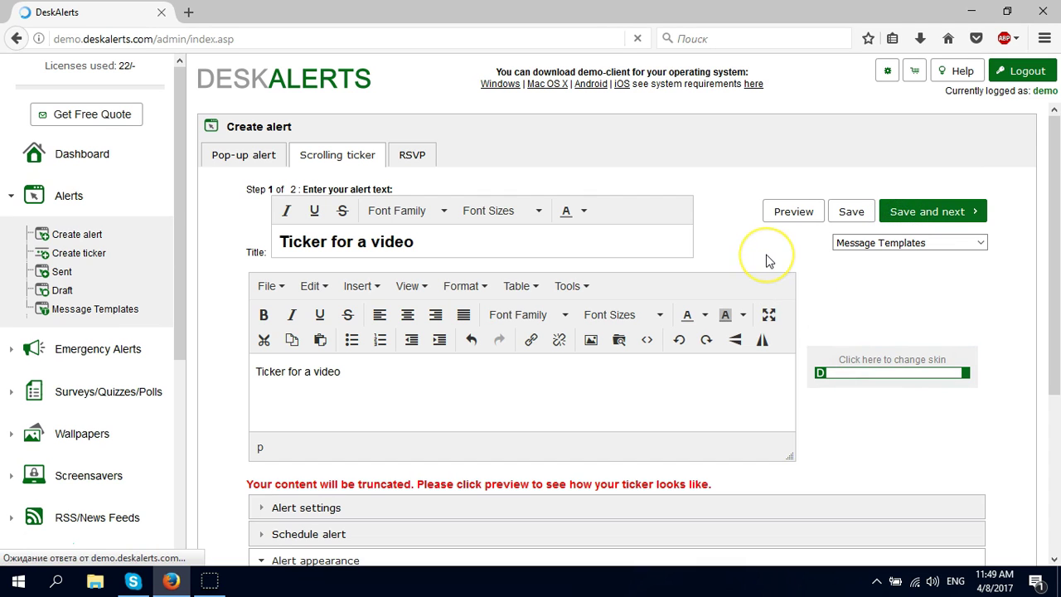
Step: Choose Select recipients, find the user by name search, tick them and send the ticker
click(279, 192)
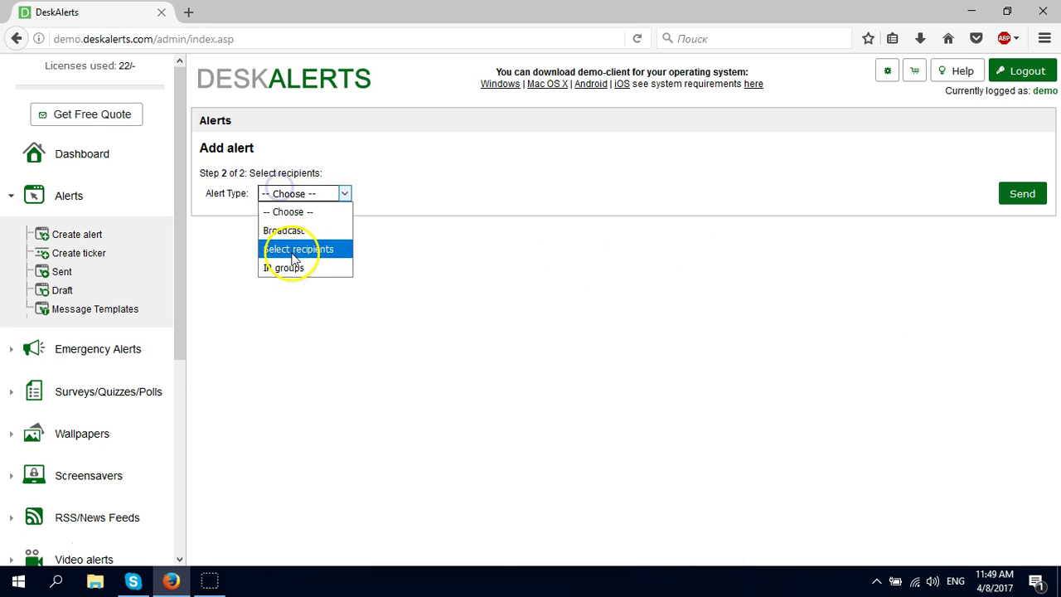
click(296, 248)
click(509, 256)
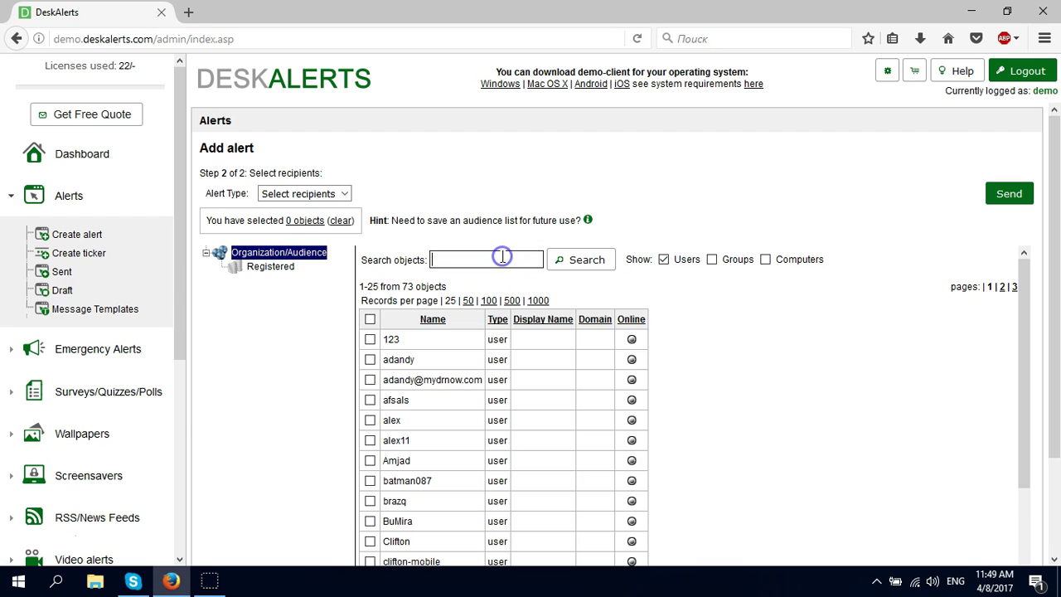
text(L)
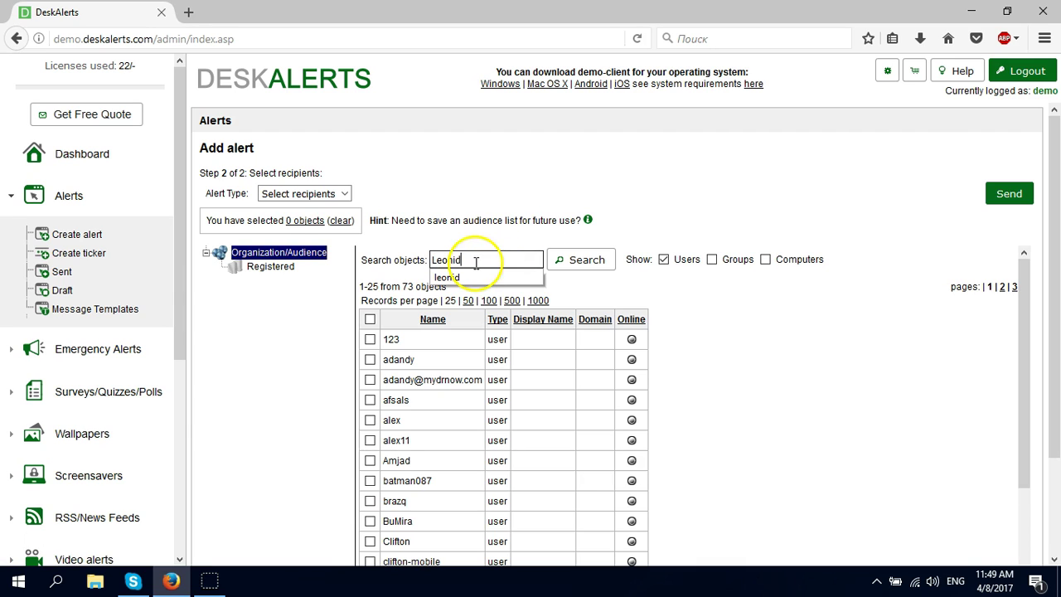
text(eonid)
click(448, 277)
click(557, 259)
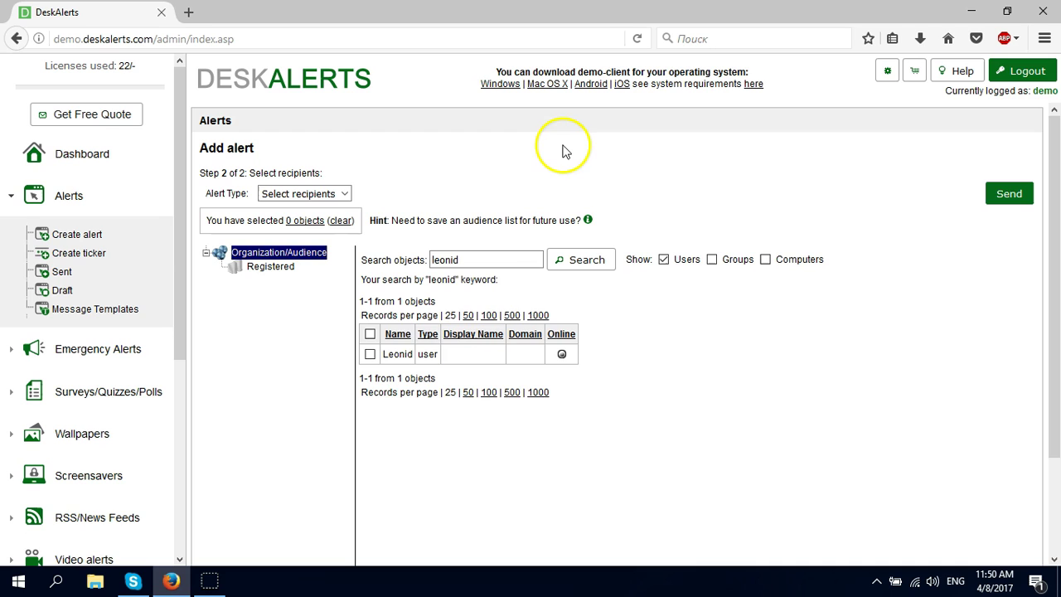
click(369, 355)
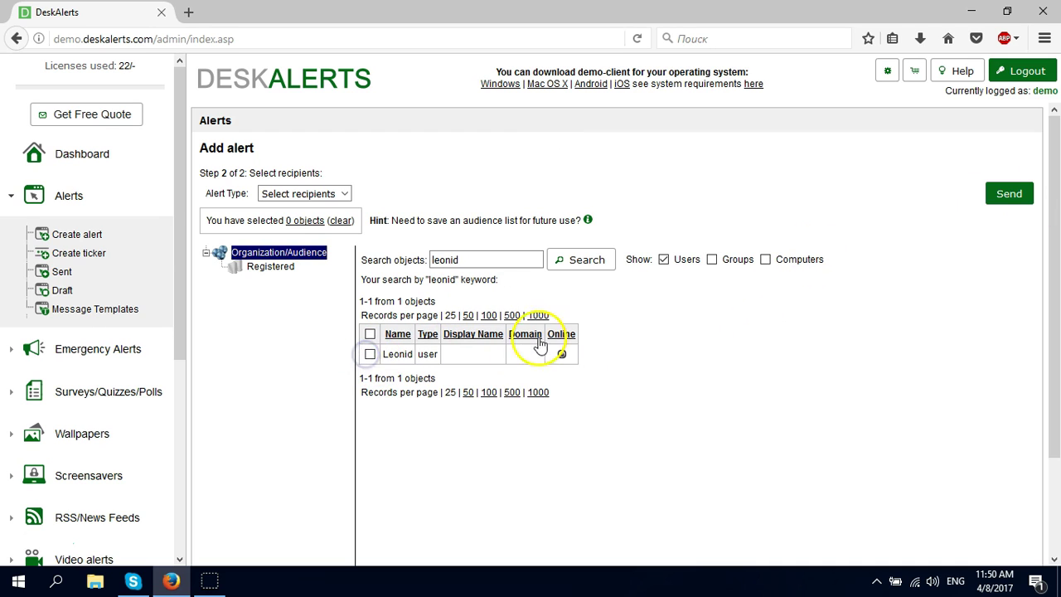
click(991, 195)
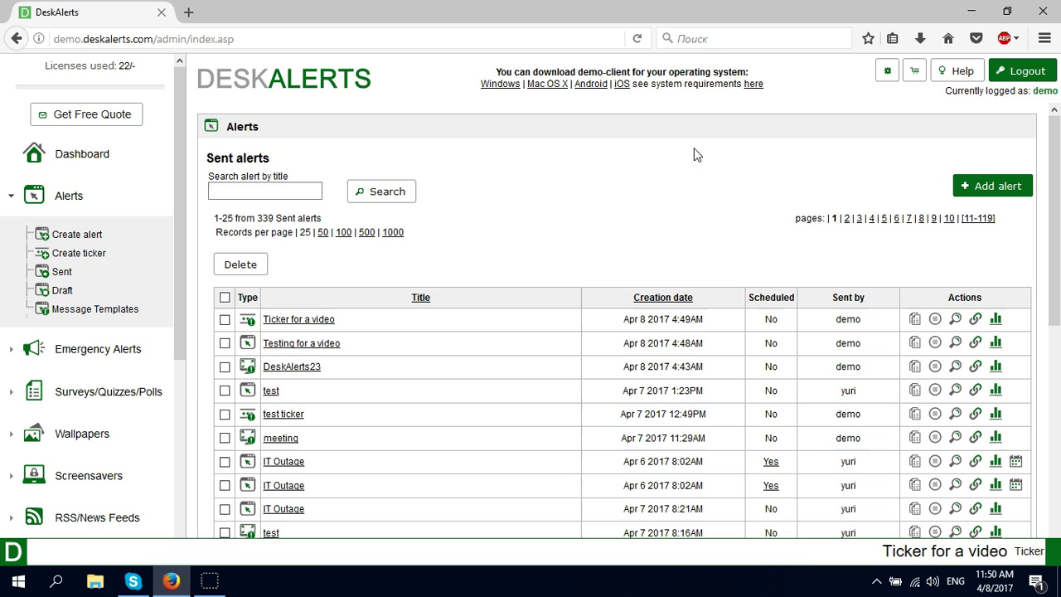
Step: Close the delivered ticker bar and begin a new alert
click(719, 171)
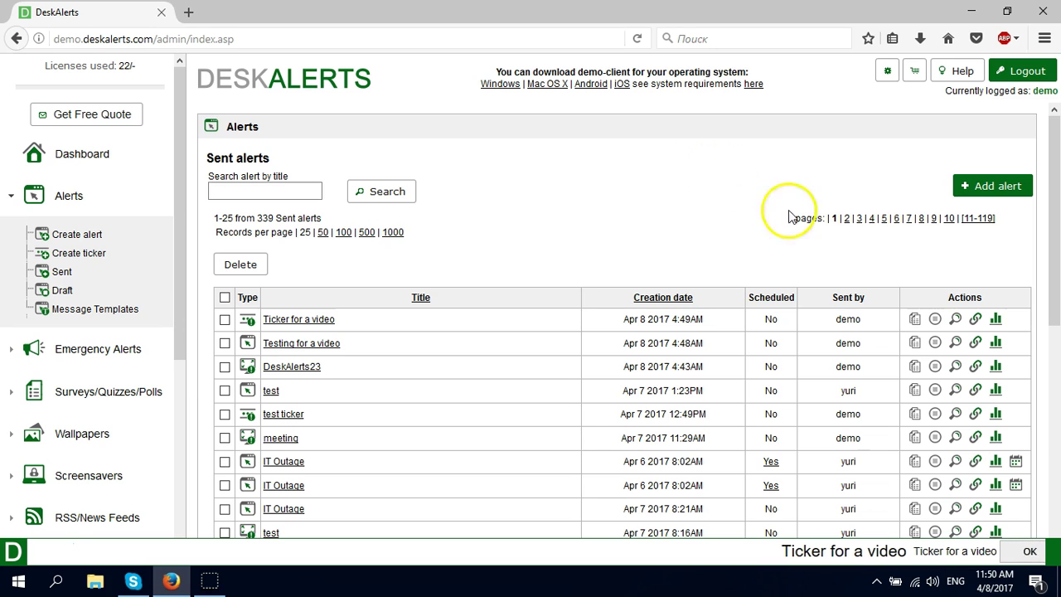
click(992, 551)
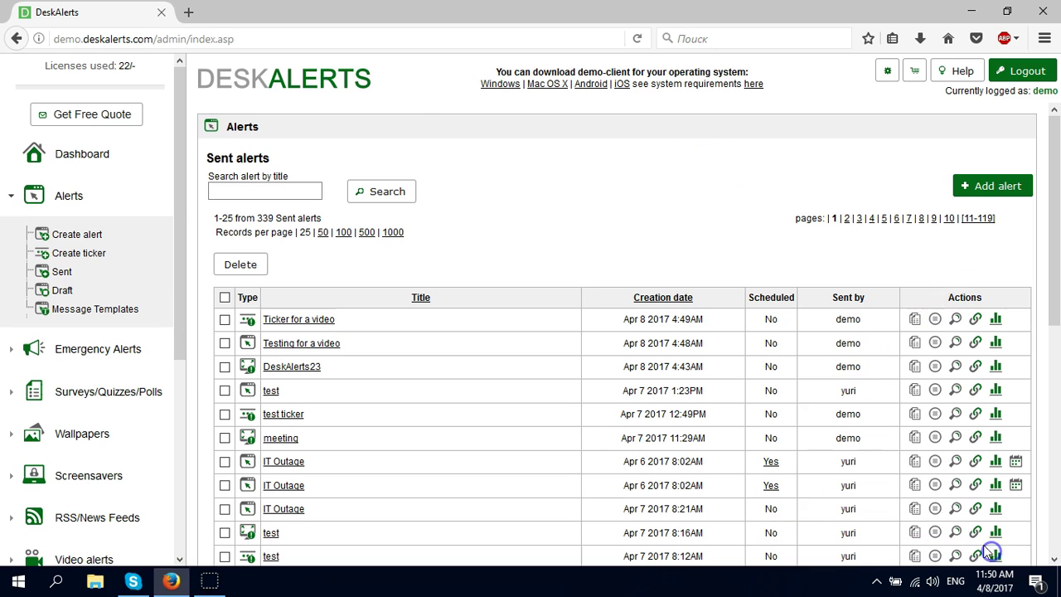
click(86, 236)
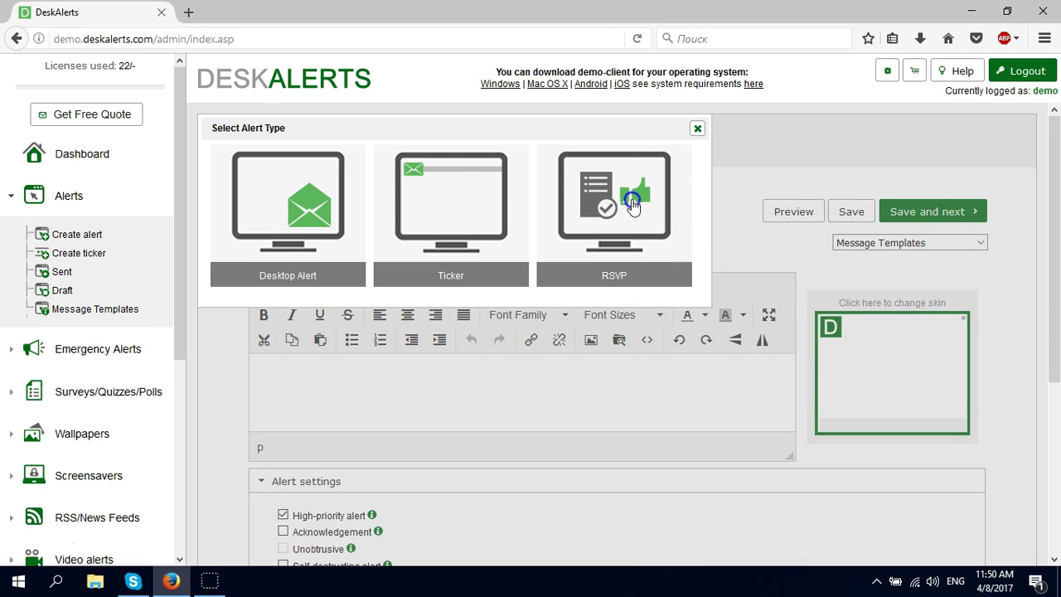
Step: Choose RSVP, complete the title 'RSVP for a video' and type 'For a video' as the body
click(632, 199)
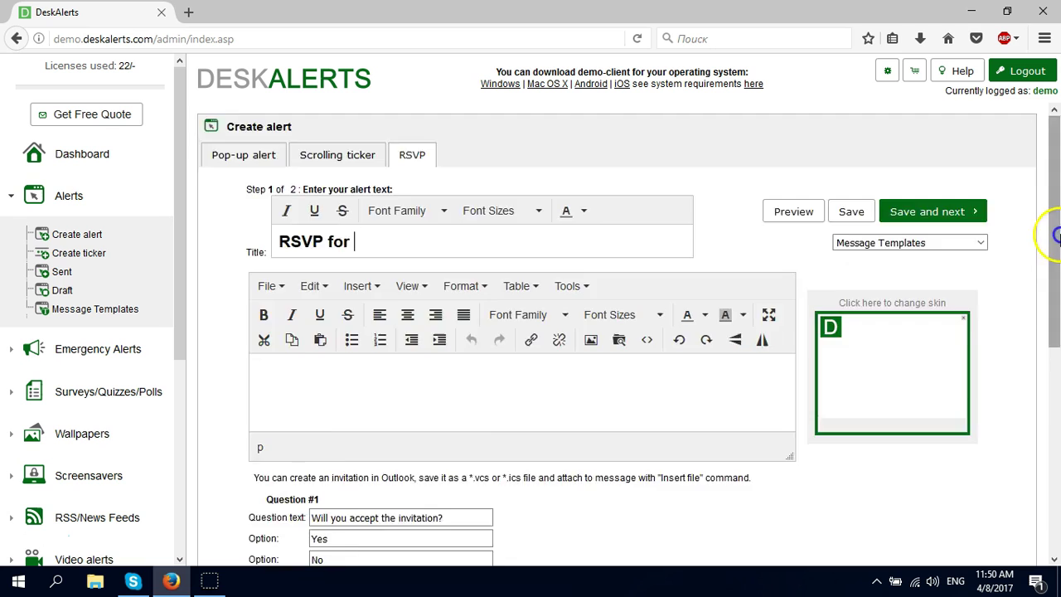
mouse_move(1053, 230)
mouse_down()
mouse_move(1055, 327)
mouse_move(1053, 232)
mouse_up()
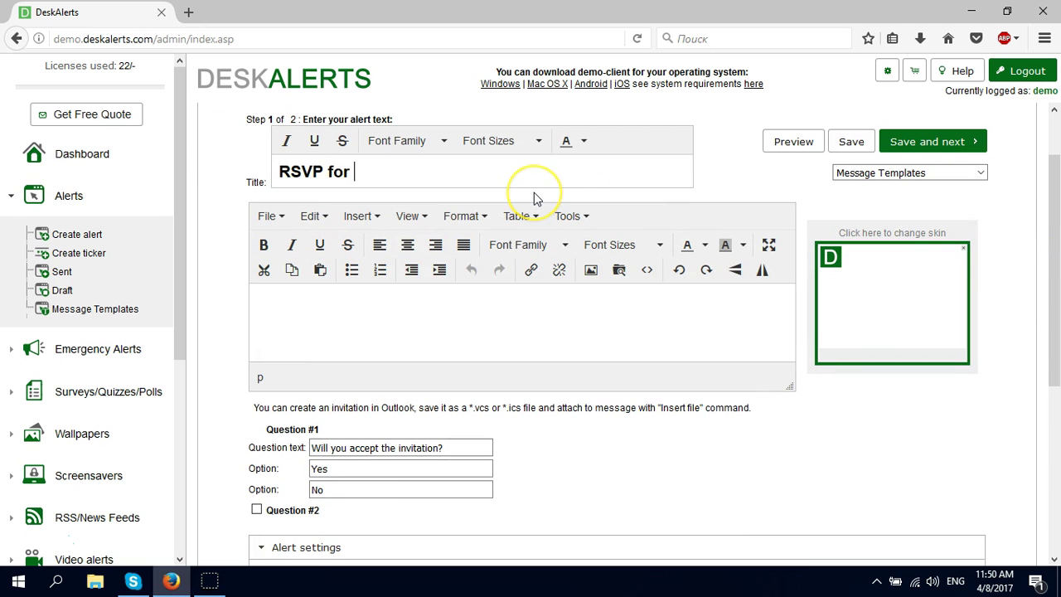
text(a video)
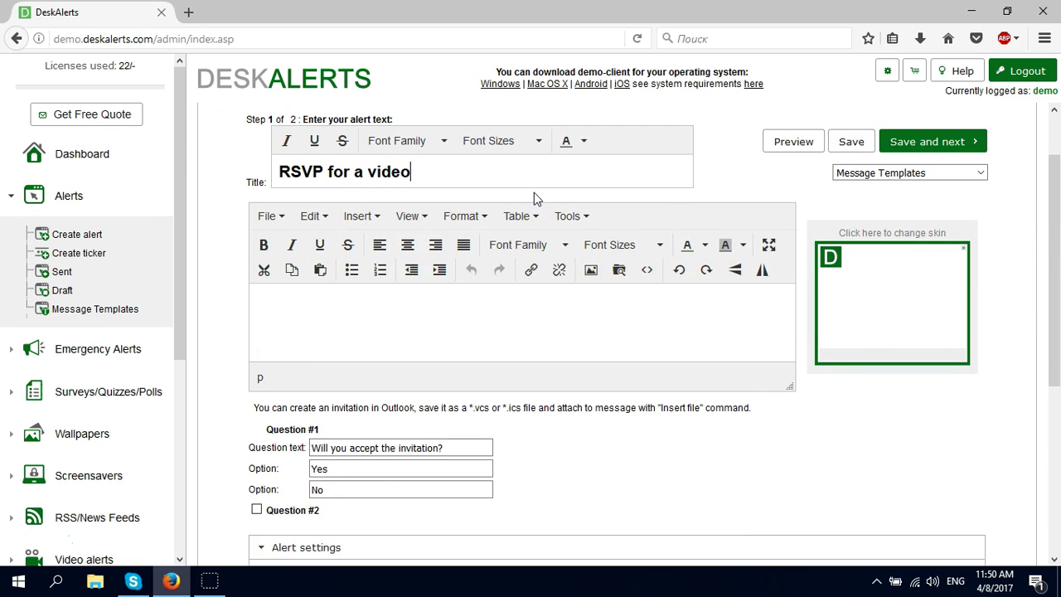
click(396, 327)
text(For a video)
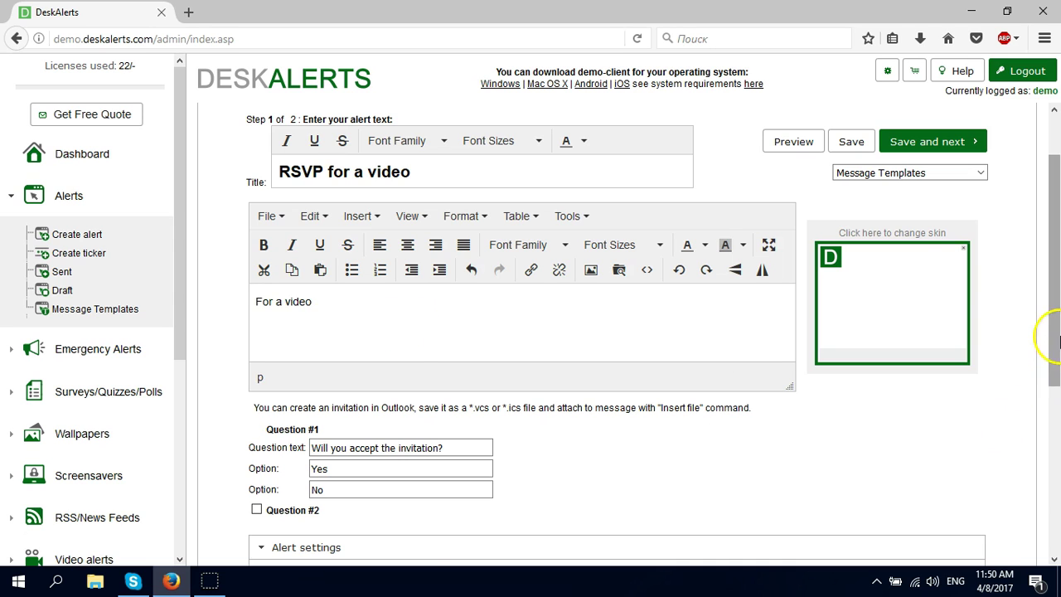
Step: Make the RSVP alert a 500×400 px window in the bottom-right corner instead of fullscreen
scroll(1049, 338, down, 3)
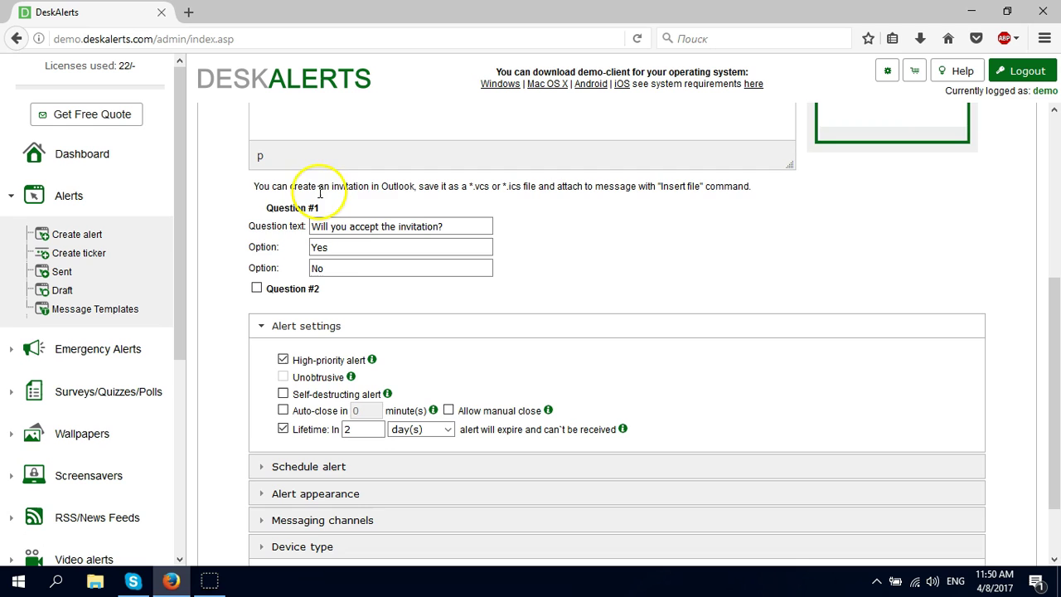
drag(1049, 343, 1034, 445)
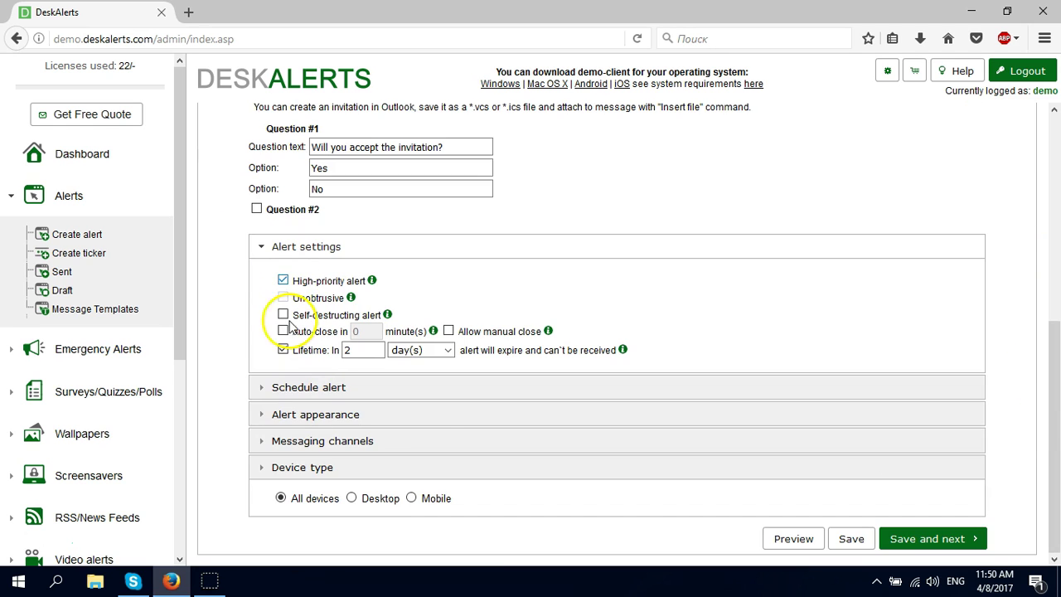
click(274, 414)
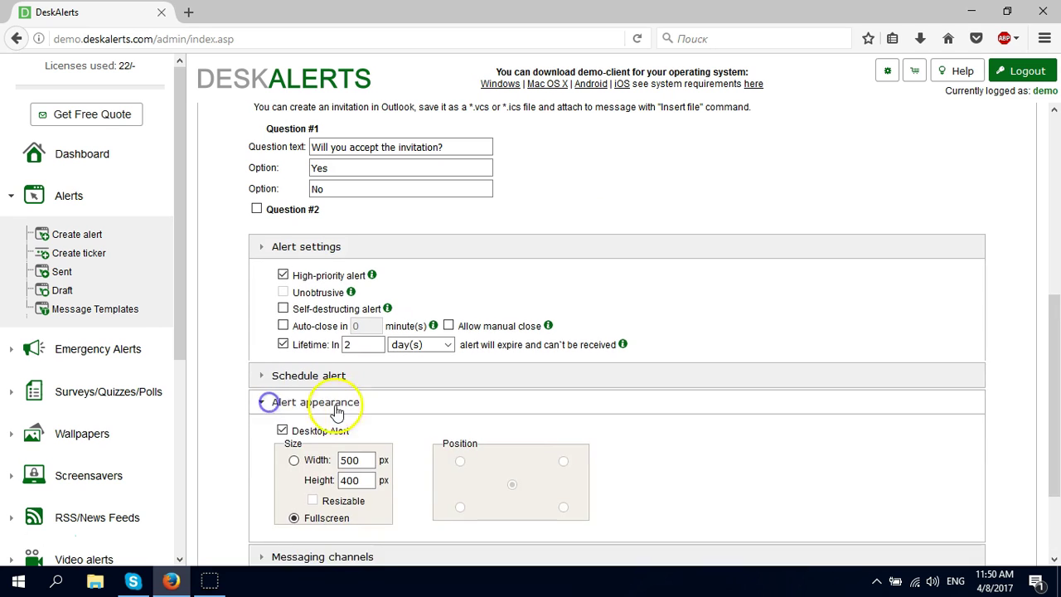
click(294, 363)
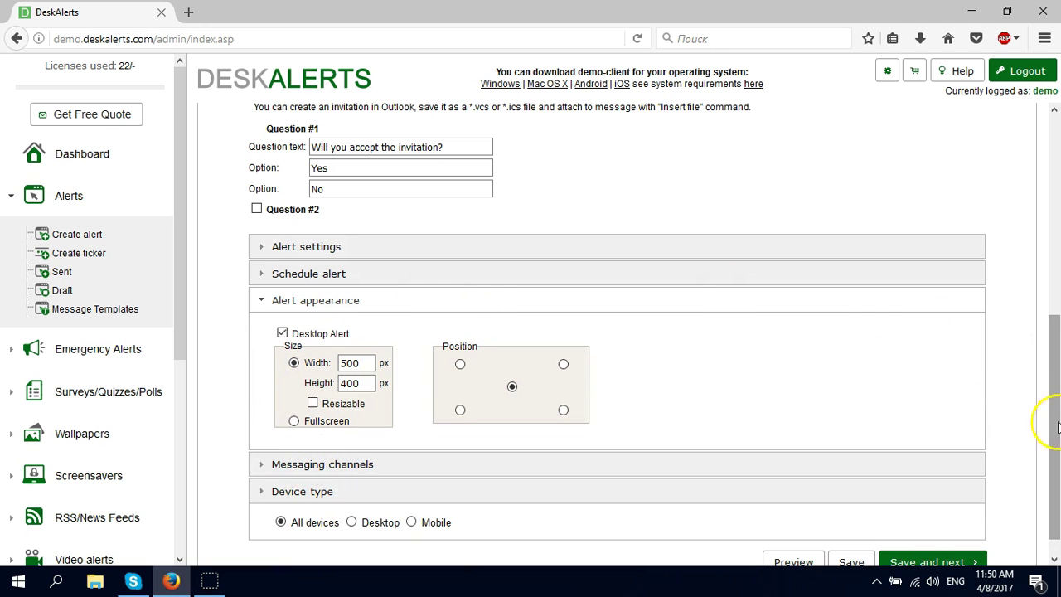
click(563, 410)
scroll(1054, 373, up, 5)
scroll(1054, 367, down, 5)
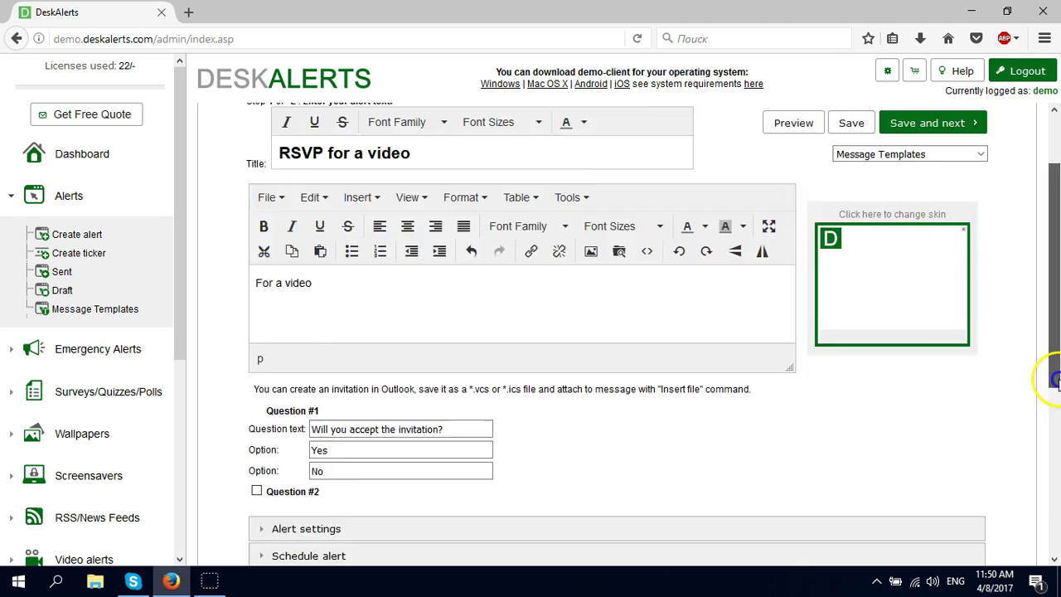
Step: Leave out the optional second question, then save the alert and go on to recipient selection
click(311, 224)
click(257, 243)
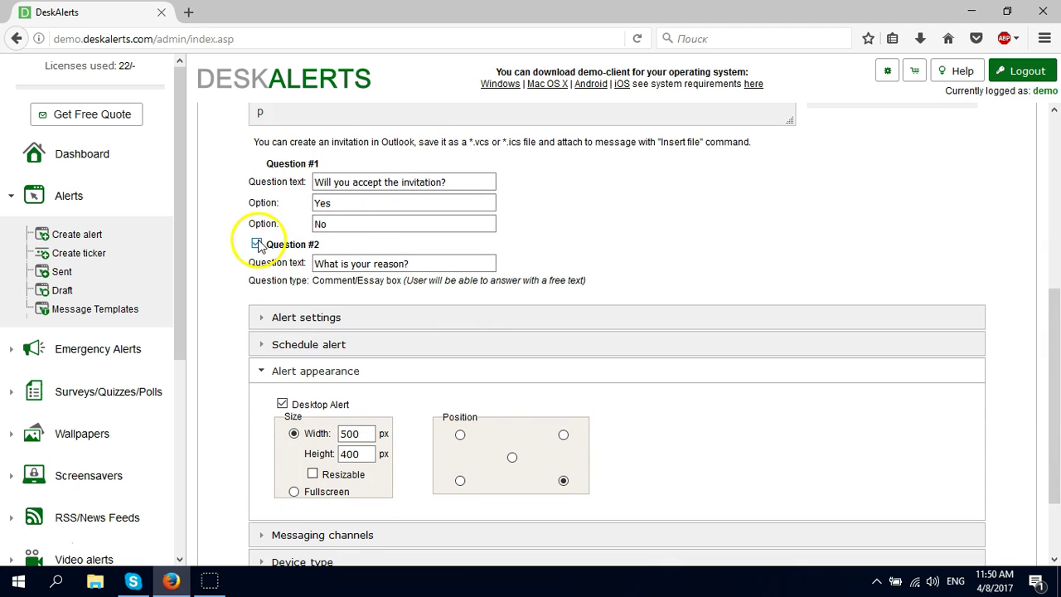
click(256, 243)
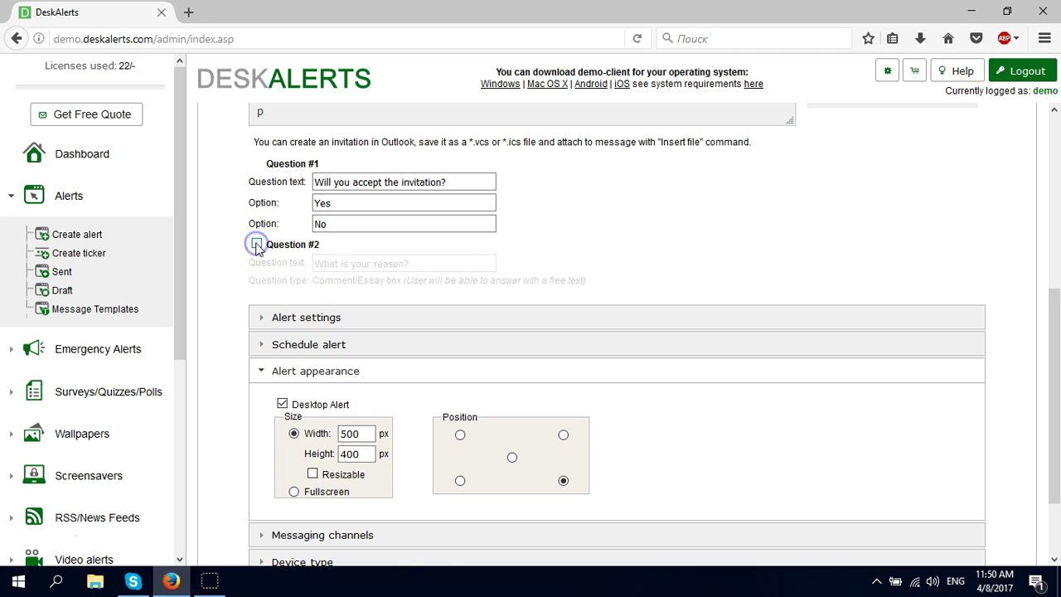
click(257, 244)
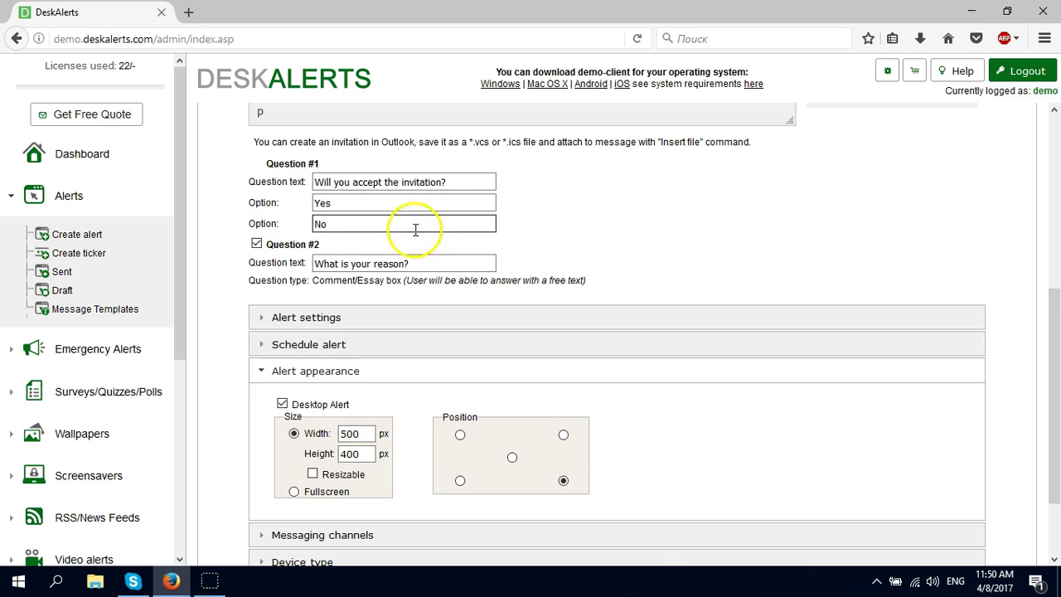
click(257, 246)
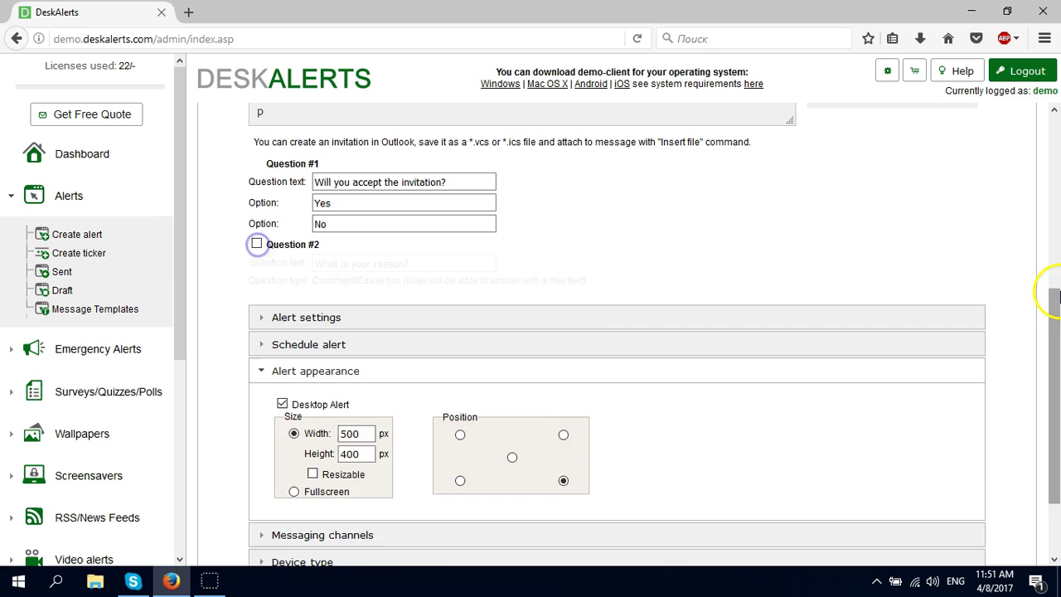
drag(1056, 289, 1051, 120)
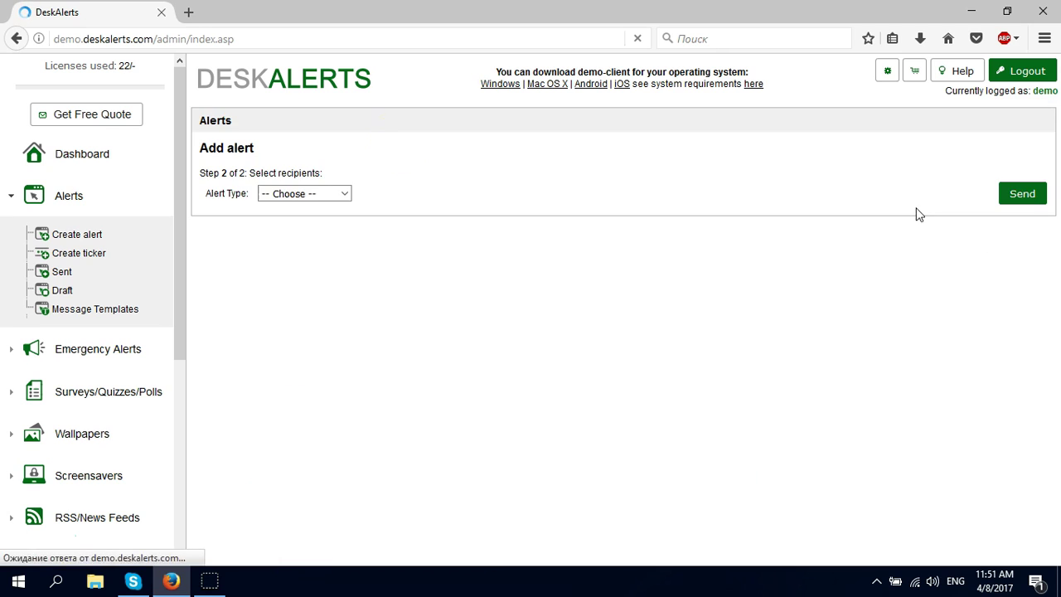
Step: Send the RSVP alert only to the one user found by searching their name in the user list
click(274, 193)
click(284, 250)
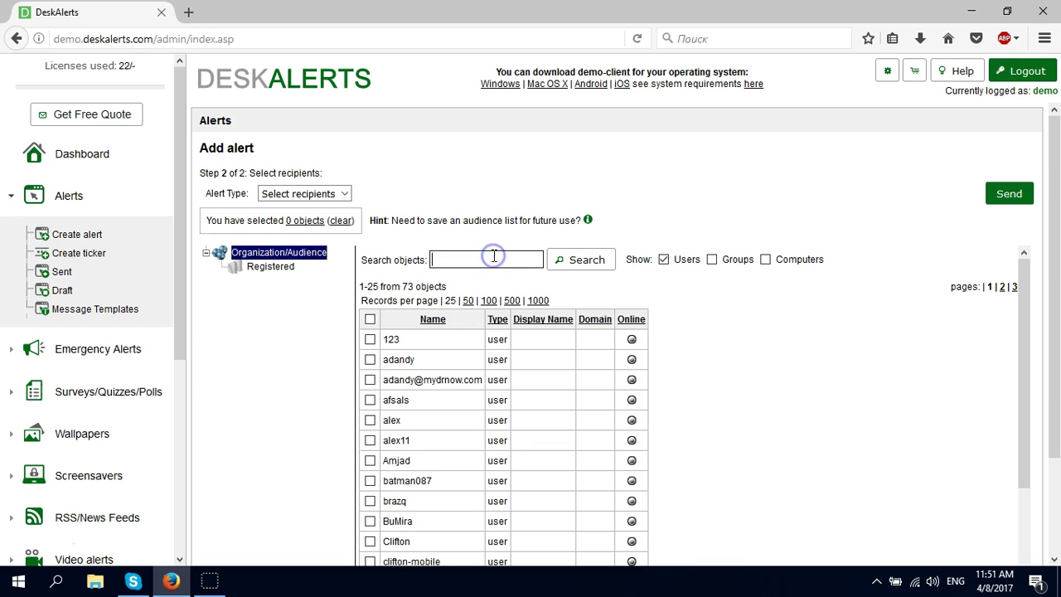
text(L)
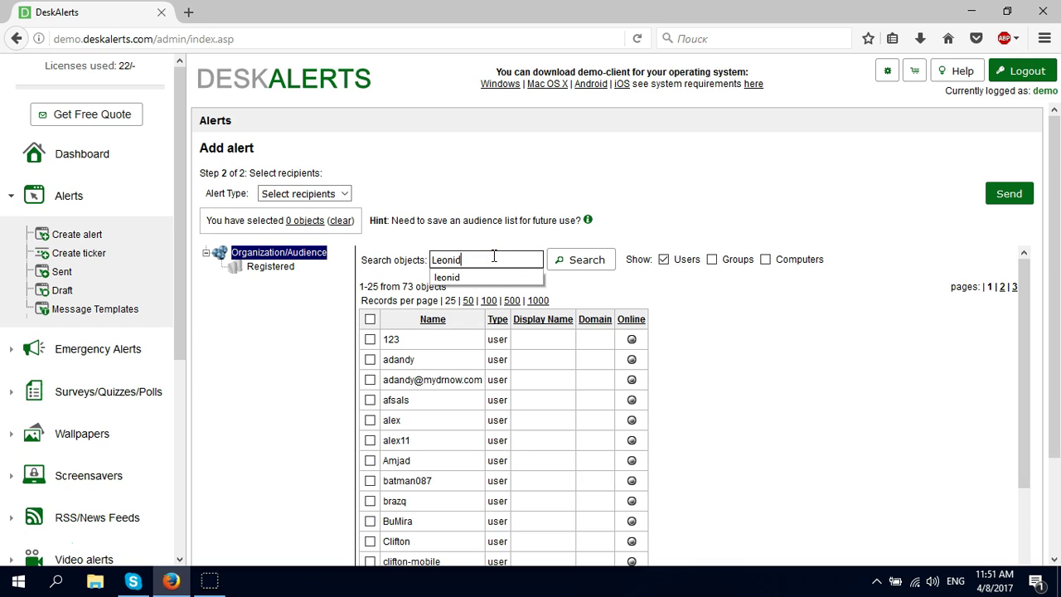
text(eonid)
click(452, 277)
click(564, 260)
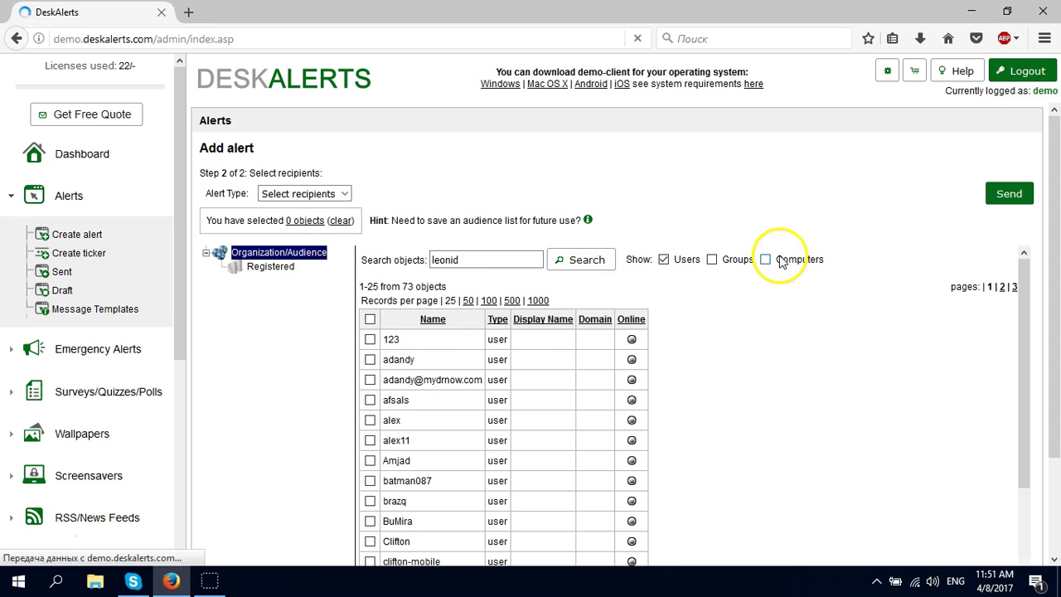
click(370, 354)
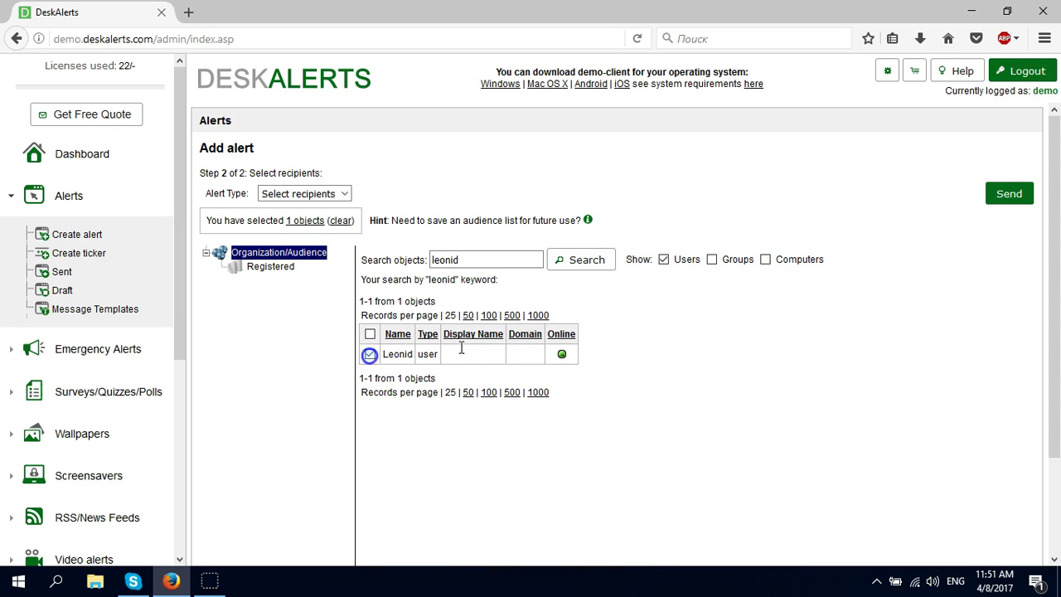
click(1008, 193)
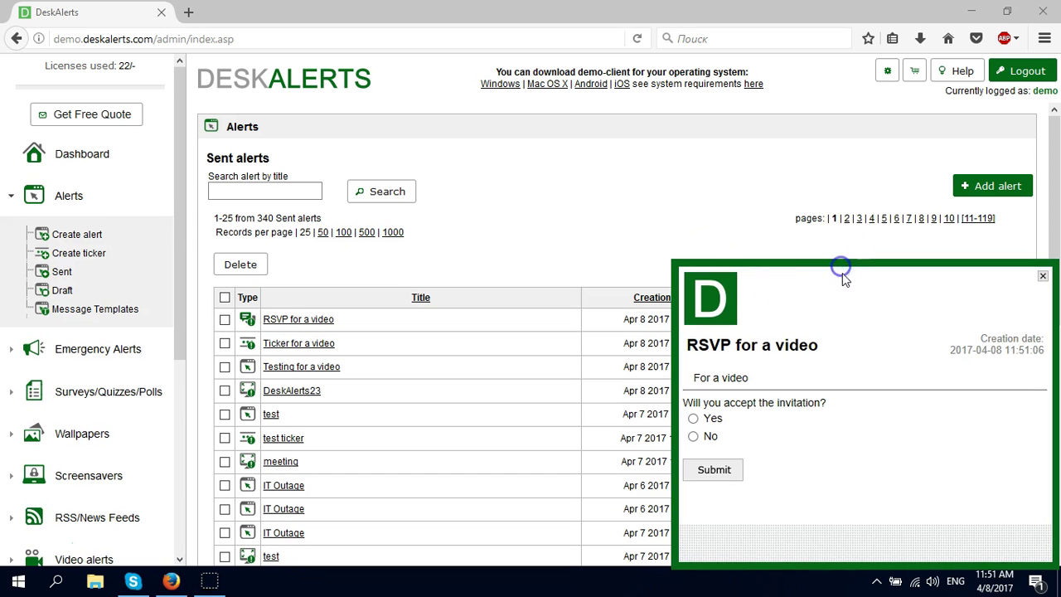
Step: Move the received RSVP pop-up to the screen centre and submit No as the answer
drag(840, 277, 497, 149)
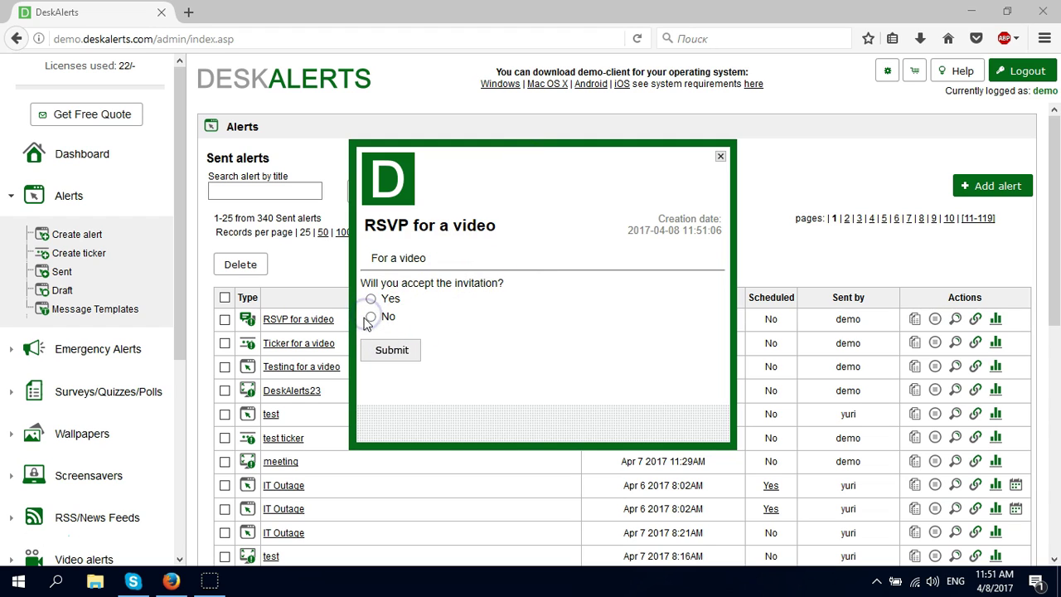
click(393, 351)
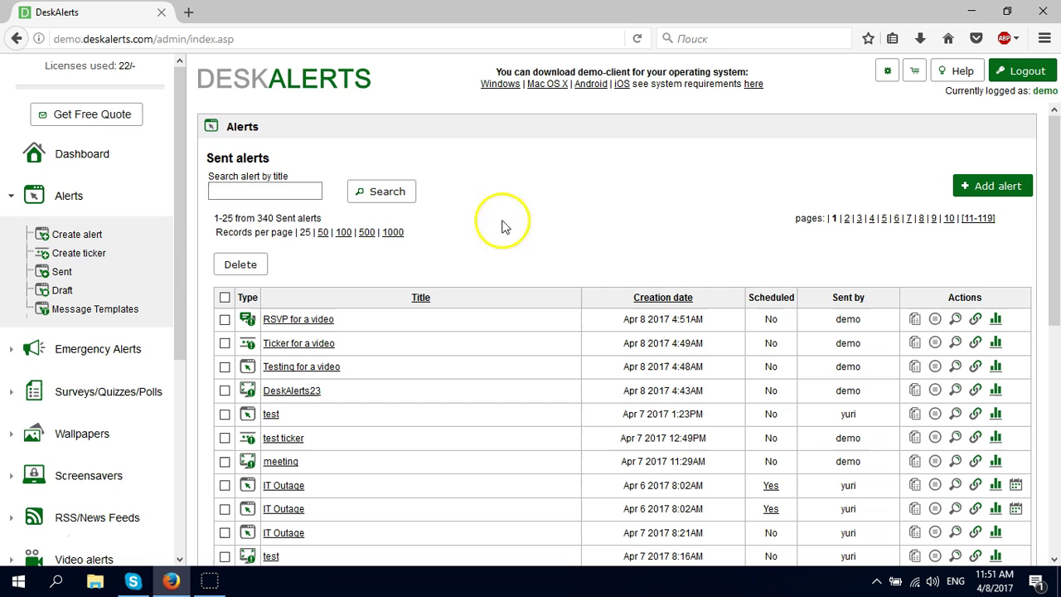
click(996, 319)
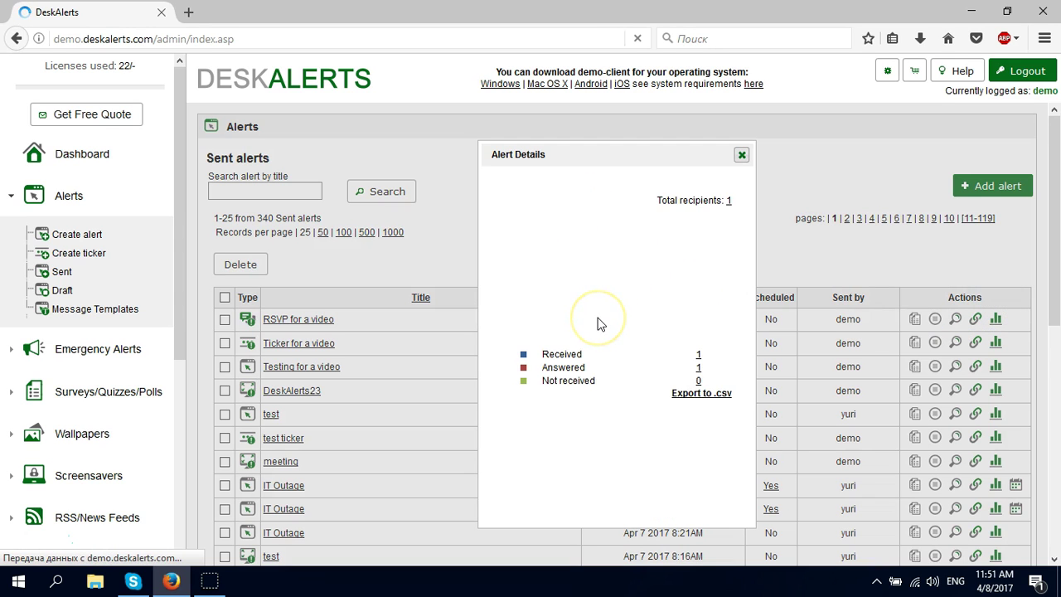
drag(724, 435, 733, 471)
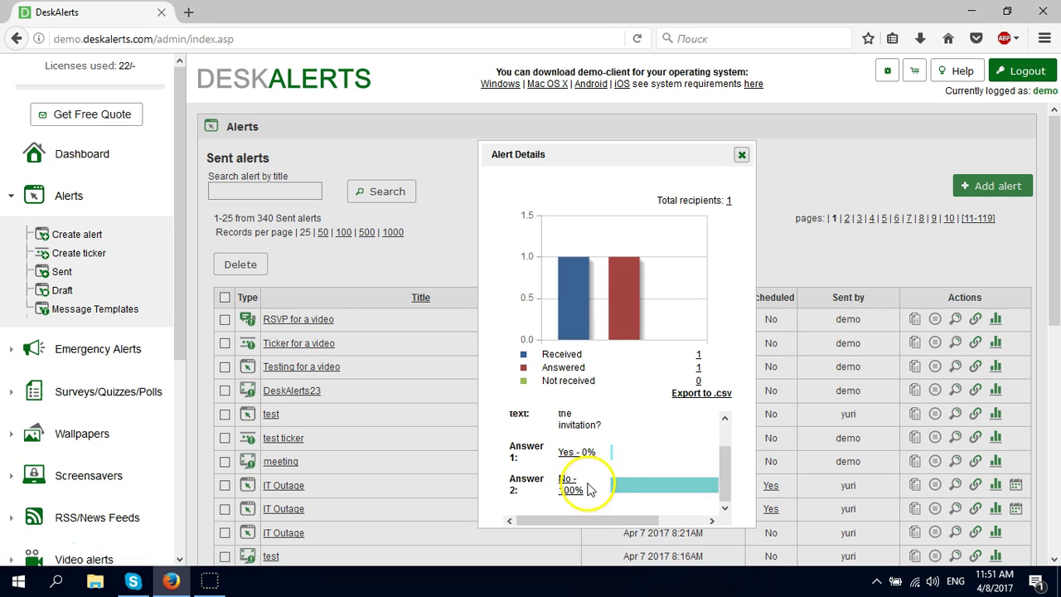
mouse_move(727, 457)
mouse_down()
mouse_move(726, 430)
mouse_move(718, 474)
mouse_up()
drag(649, 520, 584, 520)
mouse_move(725, 477)
mouse_down()
mouse_move(728, 433)
mouse_move(726, 491)
mouse_up()
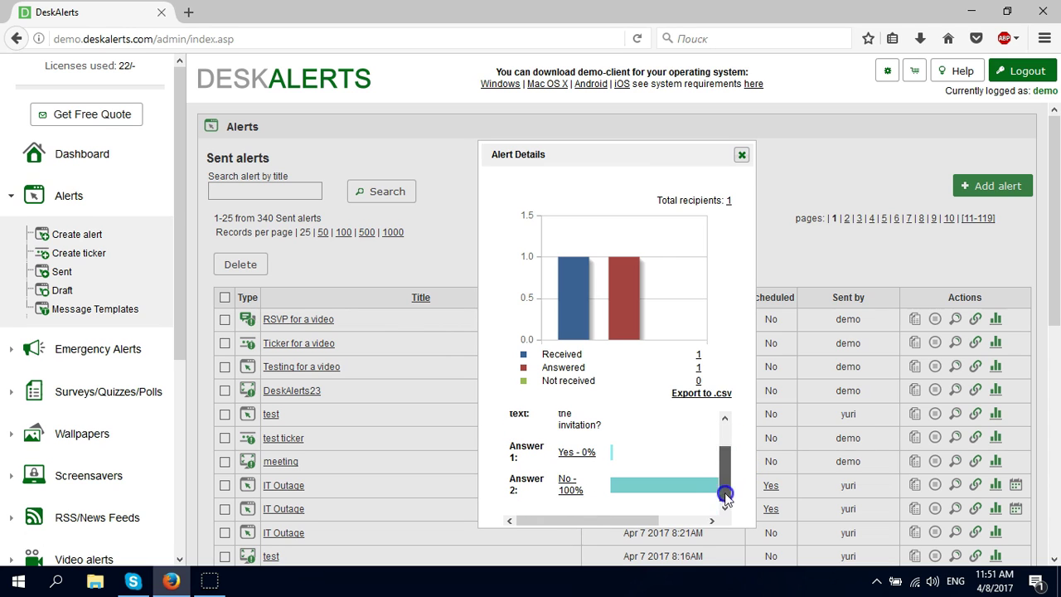
click(741, 156)
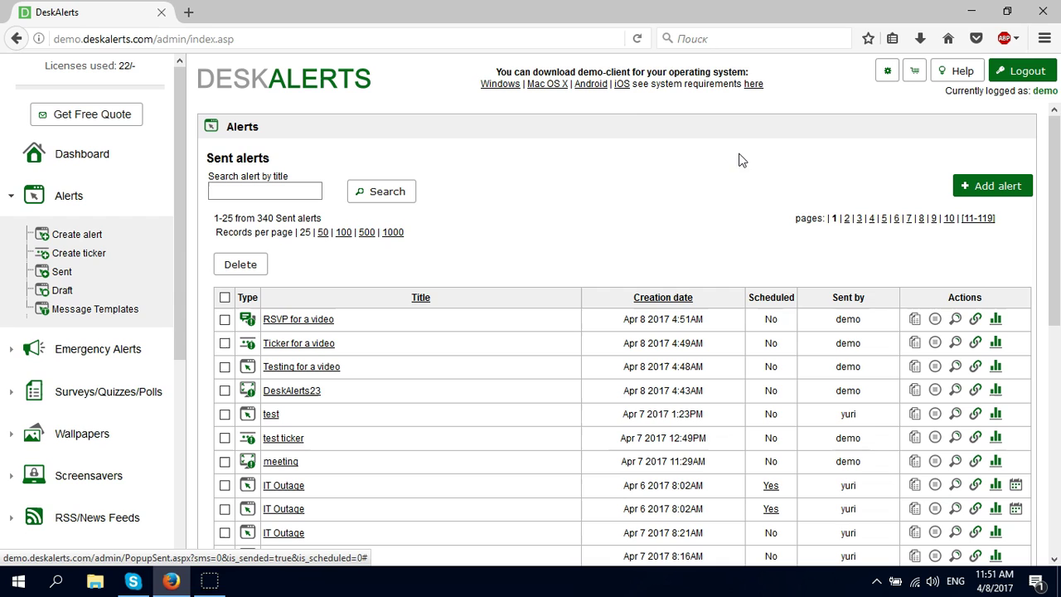